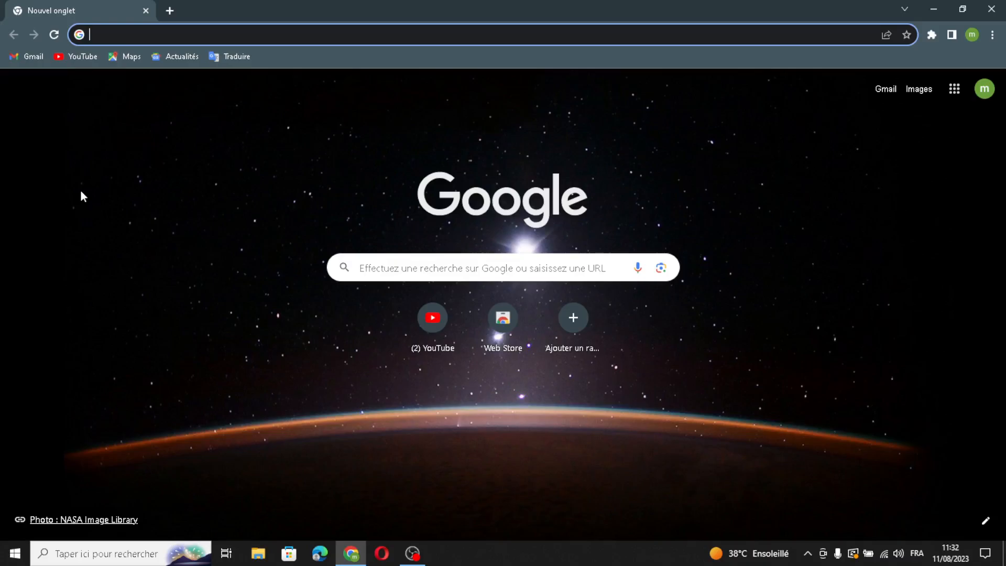
Open the durable.co website.
{"action": "type", "text": "durable.co"}
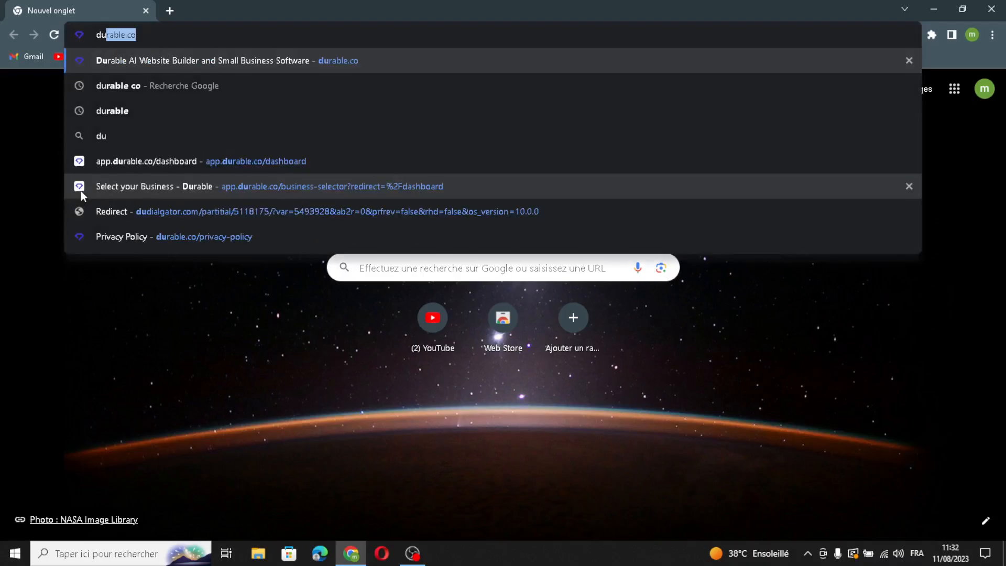
{"action": "left_click", "coordinate": [174, 67]}
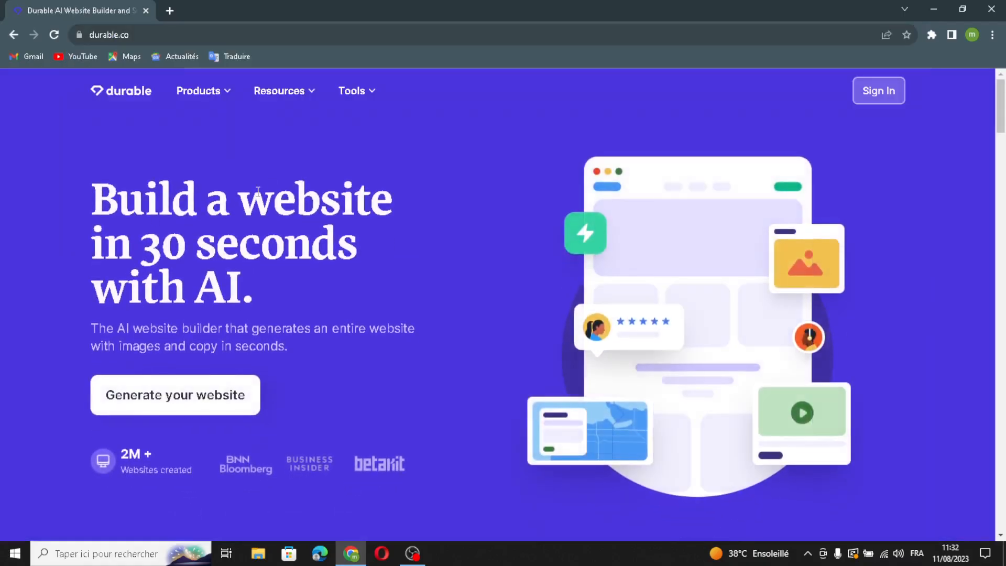
{"action": "left_click_drag", "start_coordinate": [94, 204], "coordinate": [282, 390]}
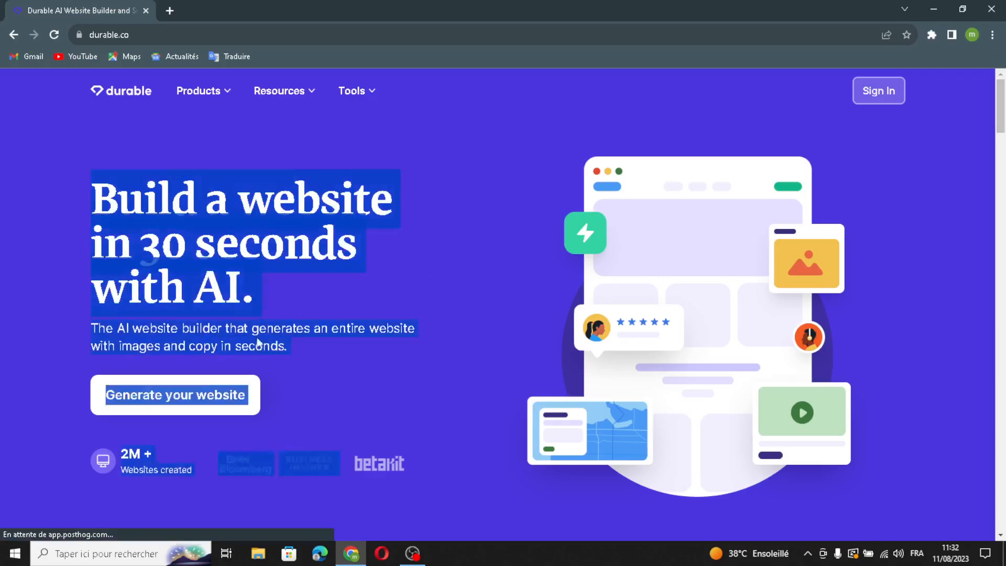
{"action": "left_click", "coordinate": [41, 181]}
{"action": "left_click_drag", "start_coordinate": [85, 196], "coordinate": [262, 300]}
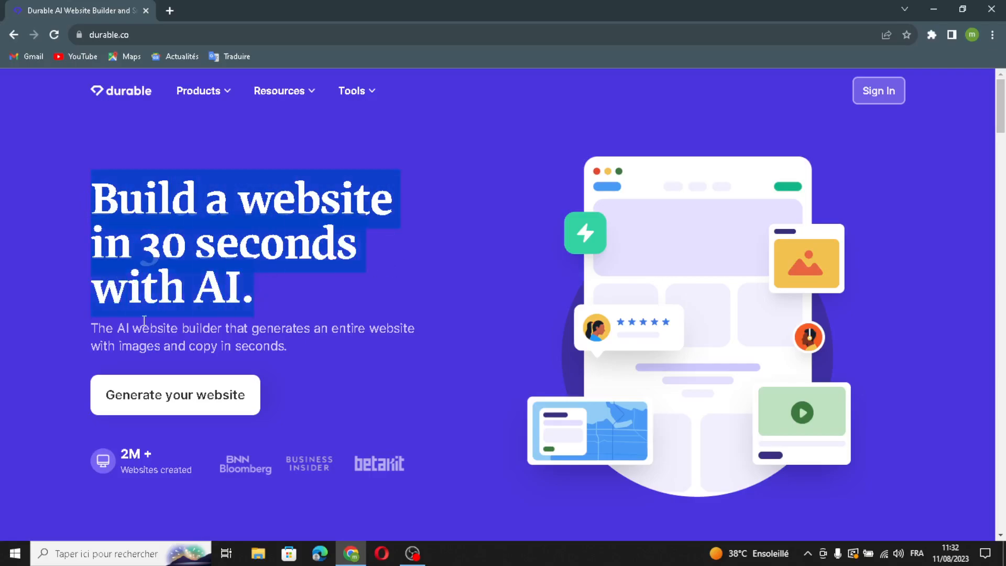
{"action": "left_click_drag", "start_coordinate": [70, 332], "coordinate": [234, 332]}
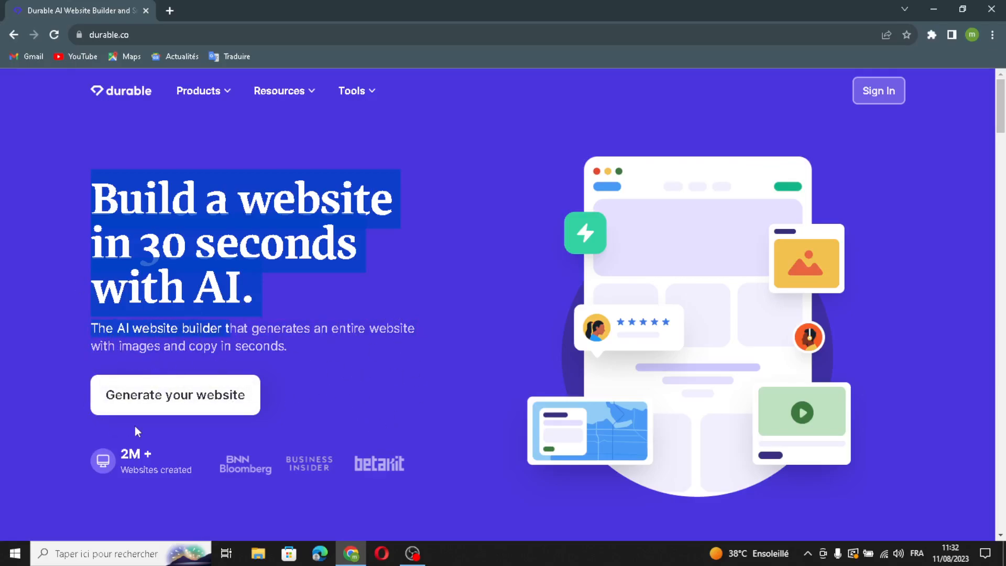
Sign in to Durable and start a new business named "dog food store".
{"action": "left_click", "coordinate": [873, 99]}
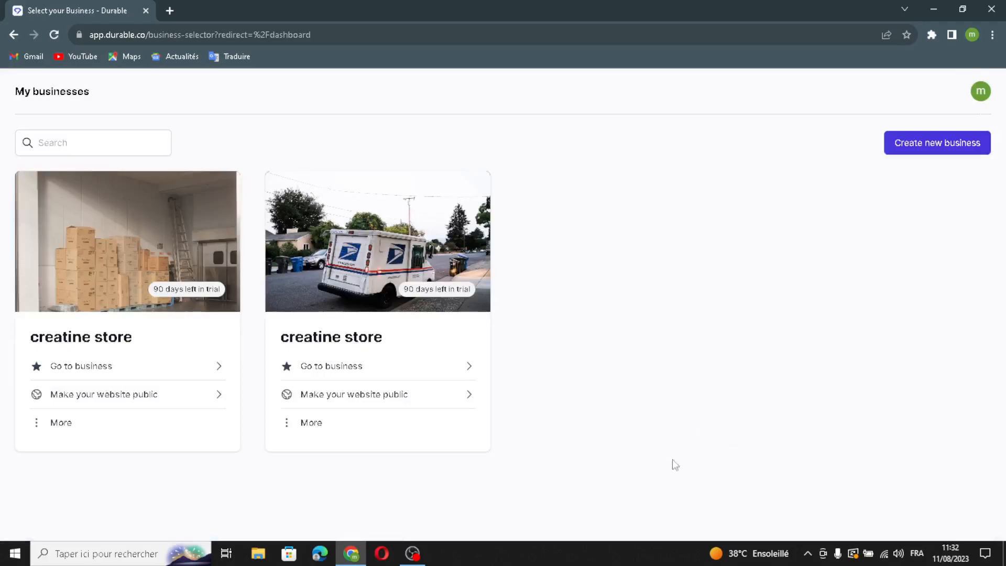
{"action": "left_click", "coordinate": [916, 140]}
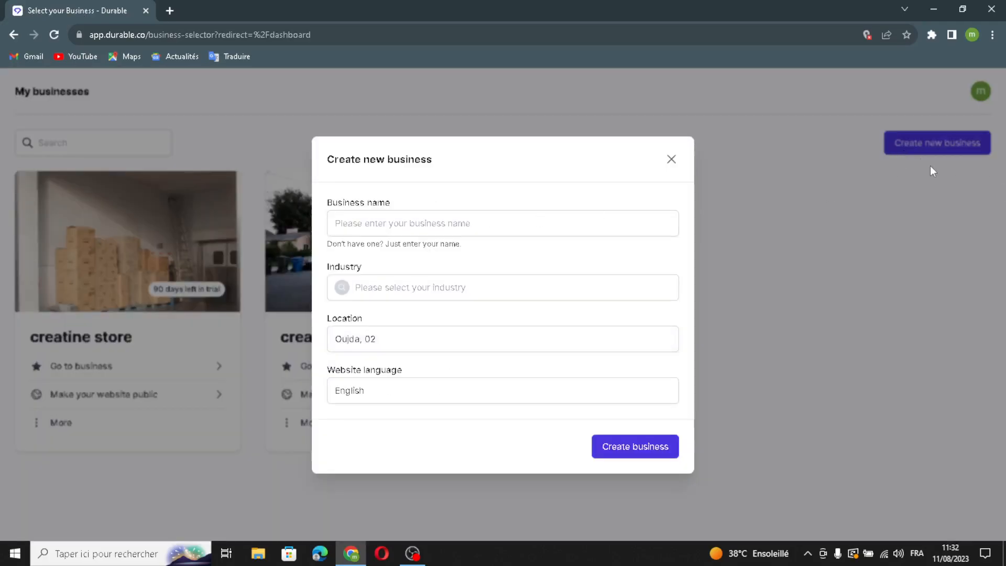
{"action": "left_click", "coordinate": [524, 229]}
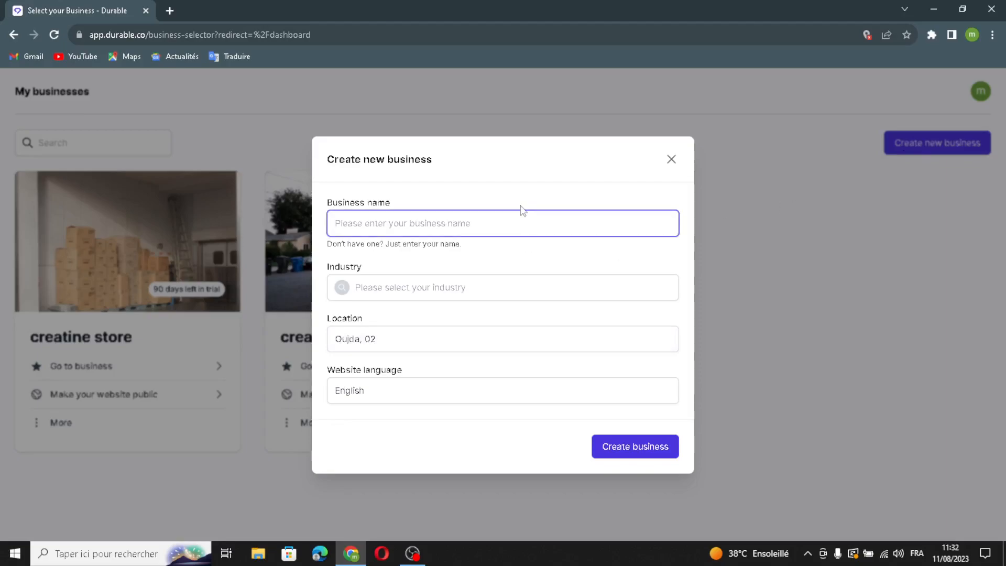
{"action": "type", "text": "dog food store"}
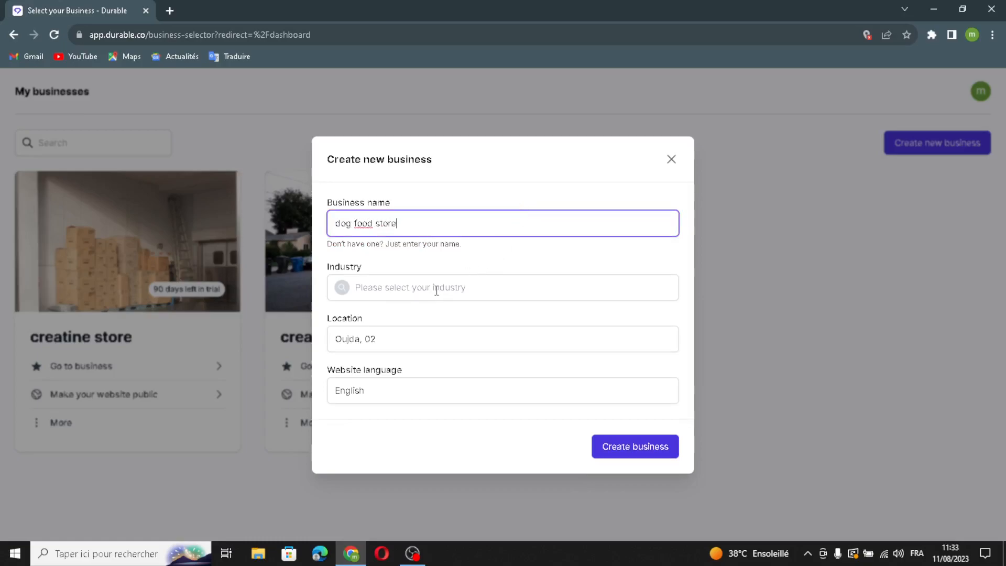
Set the new business's industry to food delivery, keep English as the website language, and create the business.
{"action": "left_click", "coordinate": [436, 291]}
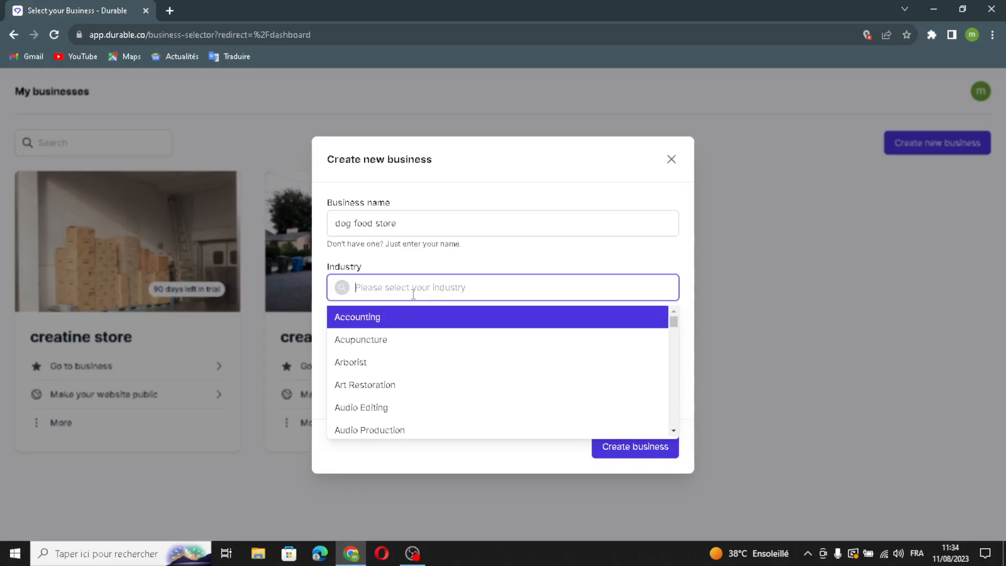
{"action": "type", "text": "food"}
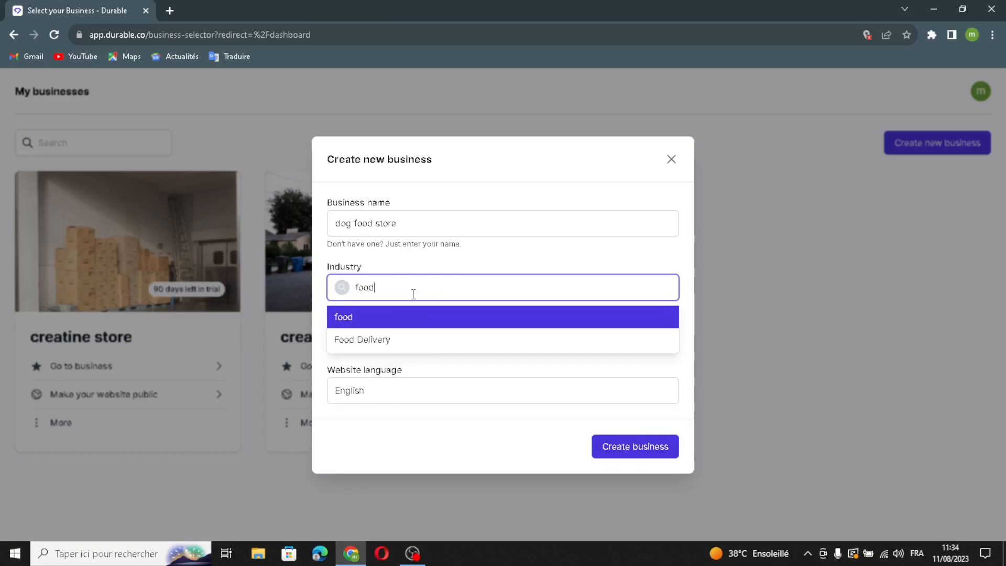
{"action": "type", "text": " delivery"}
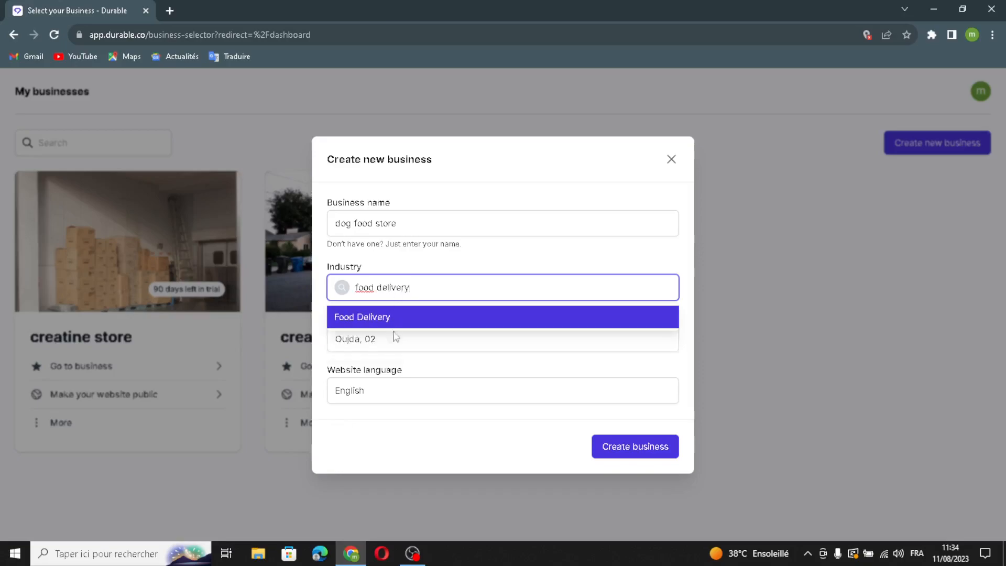
{"action": "left_click", "coordinate": [371, 369]}
{"action": "left_click", "coordinate": [406, 398]}
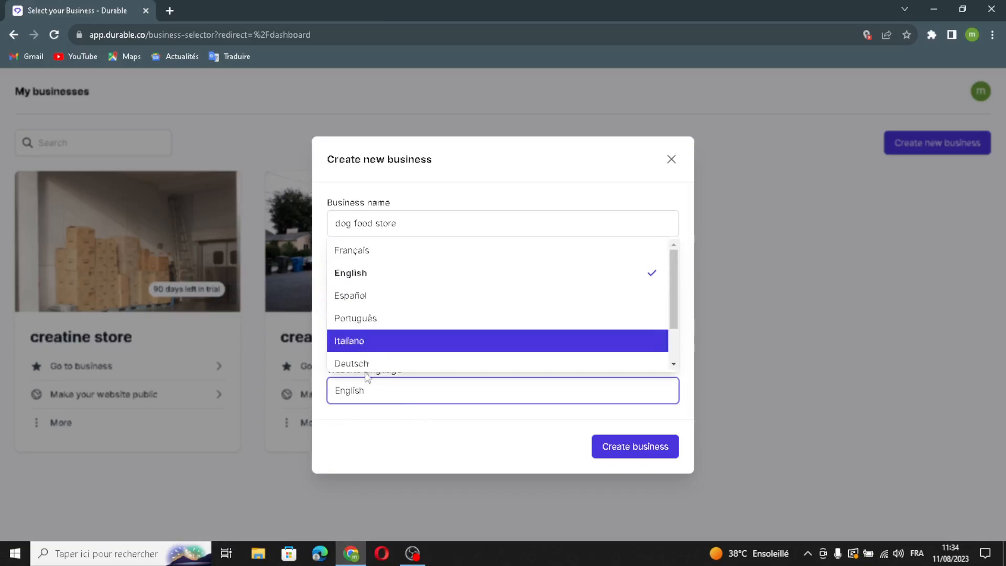
{"action": "left_click", "coordinate": [618, 451]}
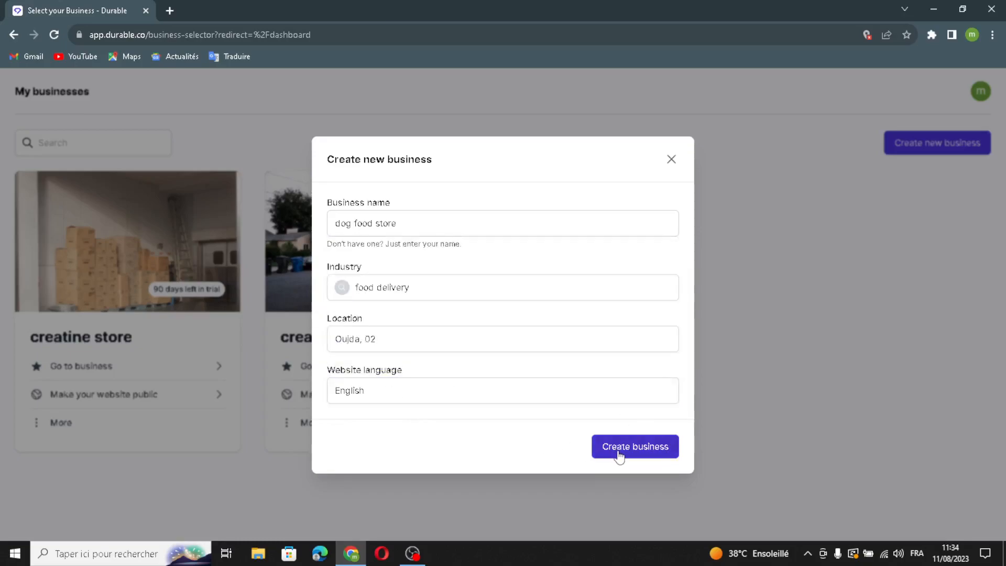
{"action": "left_click", "coordinate": [608, 452]}
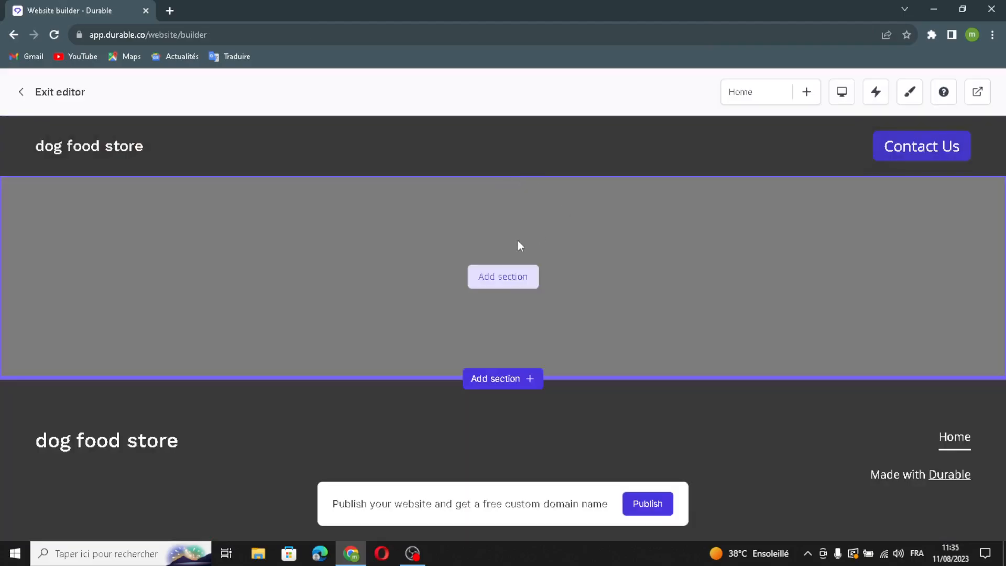
Open the site header for editing and turn on the option to replace the company name with a logo.
{"action": "mouse_move", "coordinate": [485, 152]}
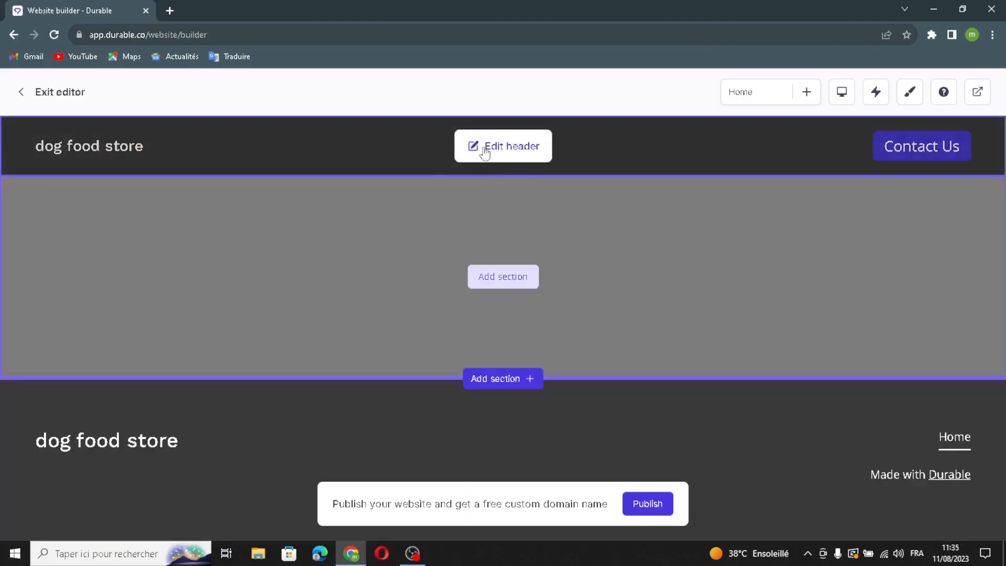
{"action": "left_click", "coordinate": [520, 152]}
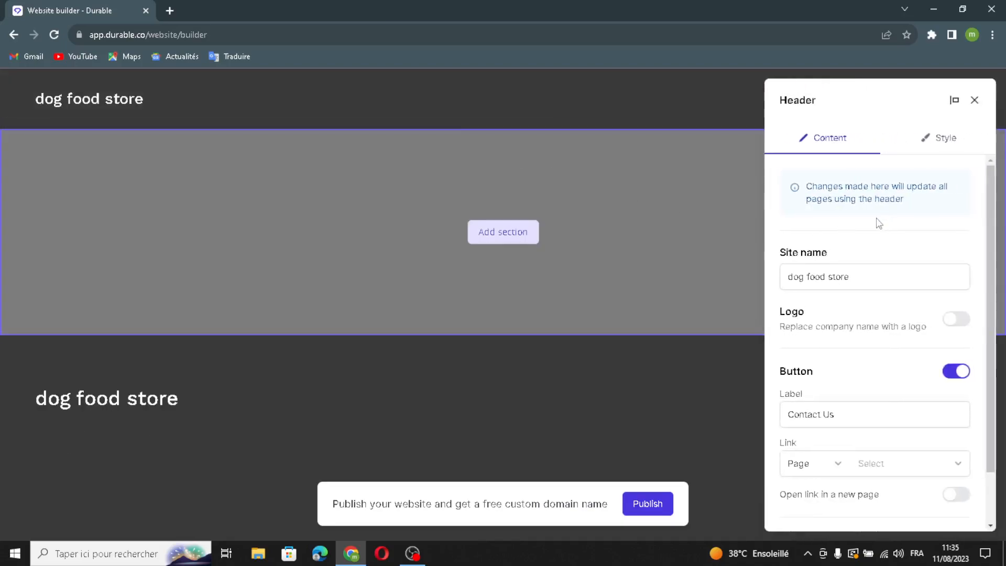
{"action": "left_click_drag", "start_coordinate": [883, 276], "coordinate": [785, 275]}
{"action": "left_click_drag", "start_coordinate": [864, 276], "coordinate": [733, 276]}
{"action": "left_click_drag", "start_coordinate": [866, 279], "coordinate": [845, 276]}
{"action": "left_click", "coordinate": [862, 321]}
{"action": "left_click_drag", "start_coordinate": [780, 325], "coordinate": [952, 323]}
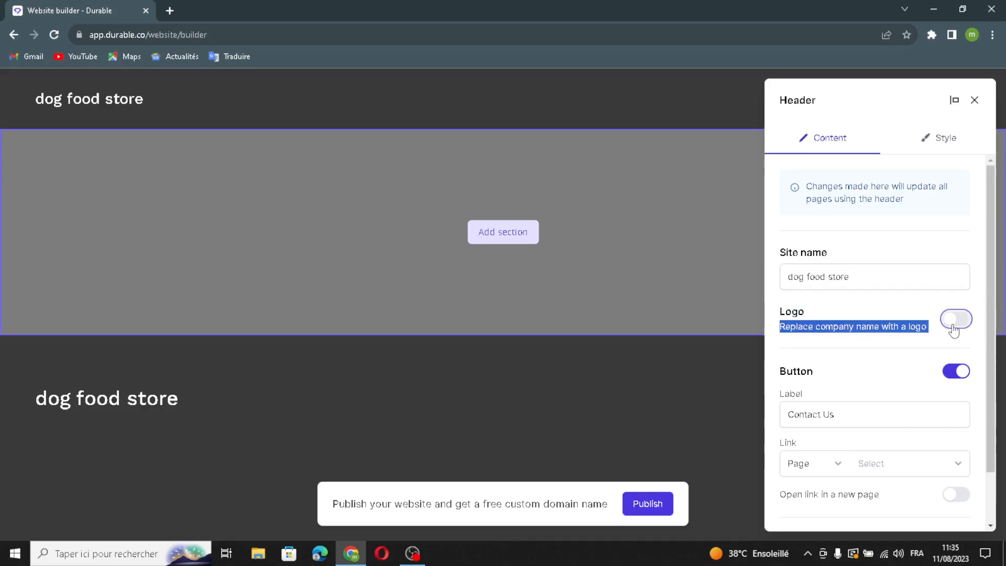
{"action": "left_click", "coordinate": [953, 321]}
{"action": "left_click", "coordinate": [955, 319]}
{"action": "left_click", "coordinate": [954, 319]}
Turn off the header's button and save the header changes.
{"action": "scroll", "coordinate": [941, 350], "scroll_direction": "down", "scroll_amount": 1}
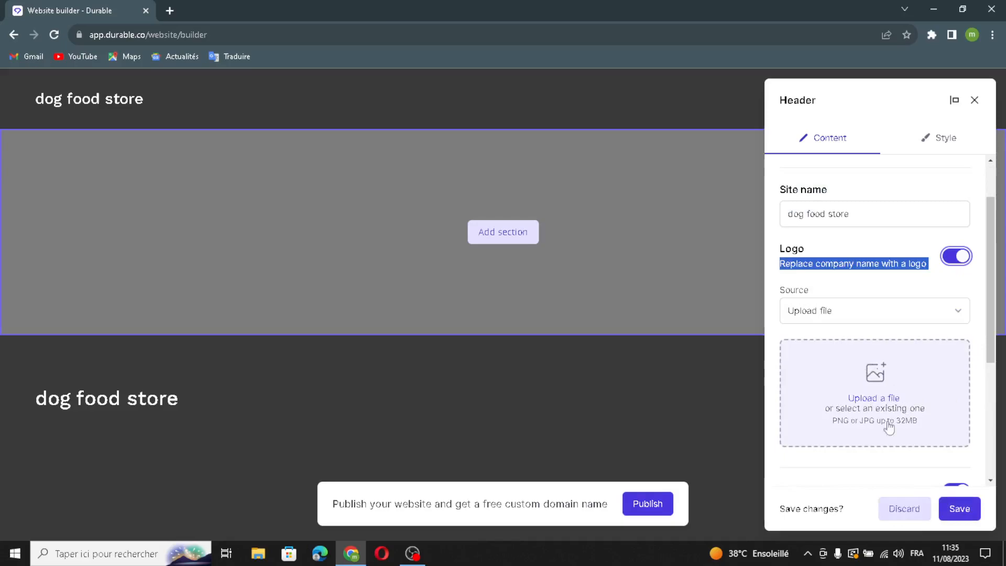
{"action": "scroll", "coordinate": [890, 396], "scroll_direction": "down", "scroll_amount": 2}
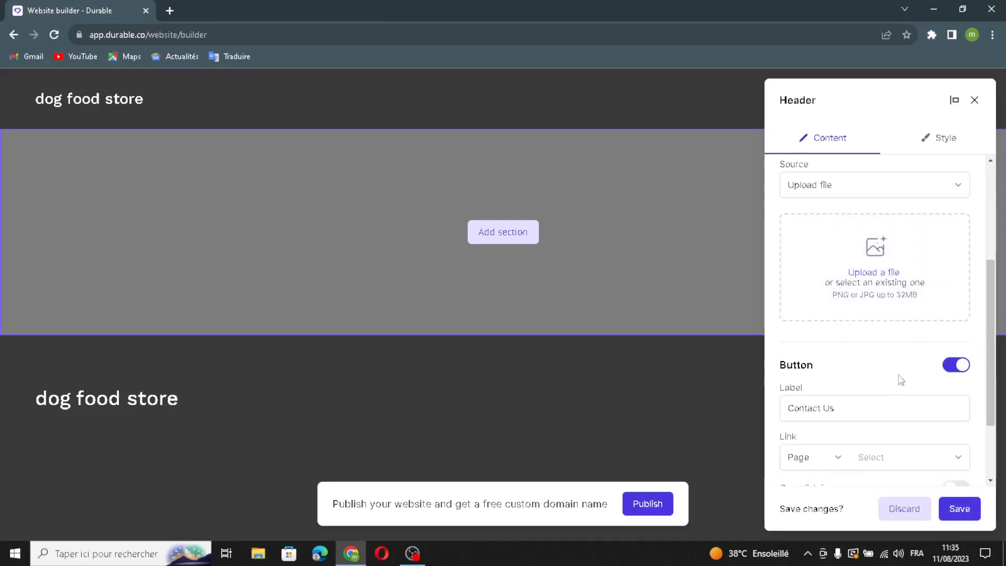
{"action": "scroll", "coordinate": [864, 387], "scroll_direction": "down", "scroll_amount": 2}
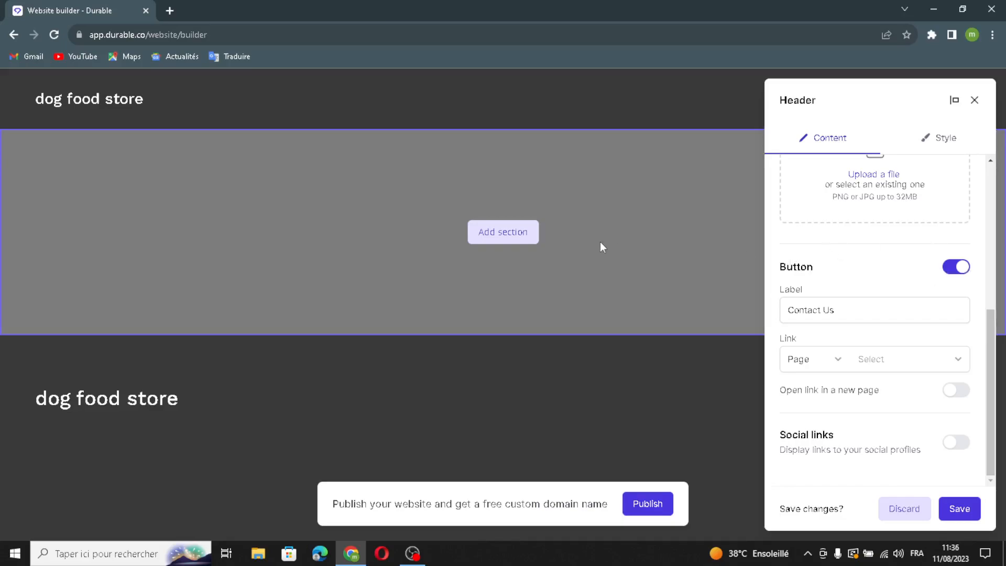
{"action": "left_click", "coordinate": [951, 274]}
{"action": "left_click", "coordinate": [952, 279]}
{"action": "left_click", "coordinate": [957, 390]}
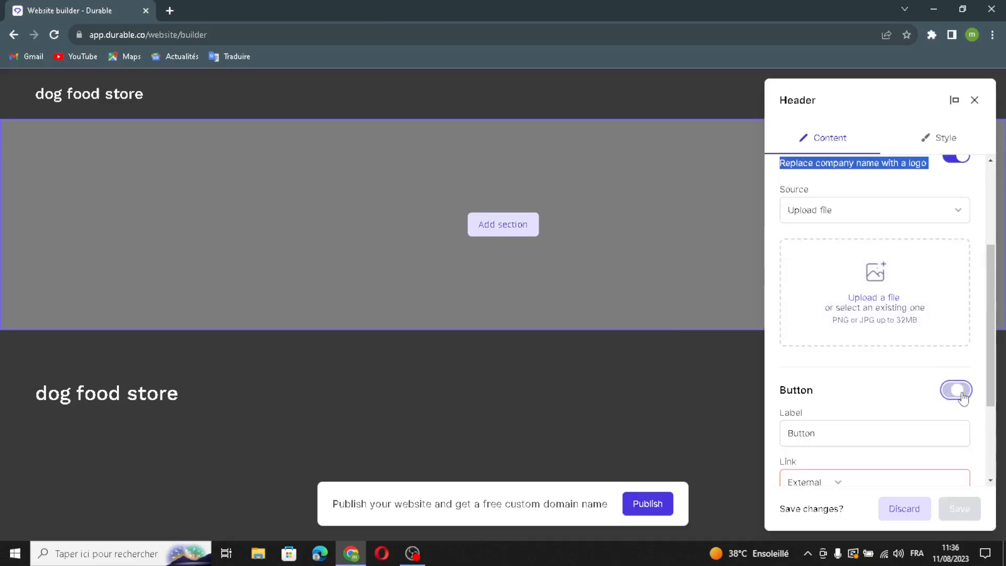
{"action": "scroll", "coordinate": [846, 373], "scroll_direction": "down", "scroll_amount": 3}
{"action": "left_click", "coordinate": [860, 342]}
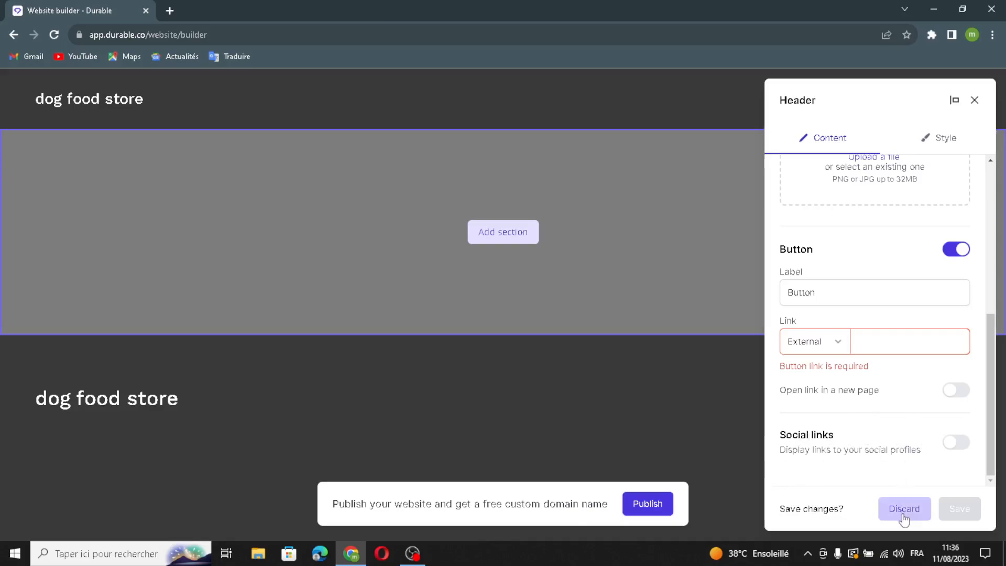
{"action": "left_click", "coordinate": [956, 249]}
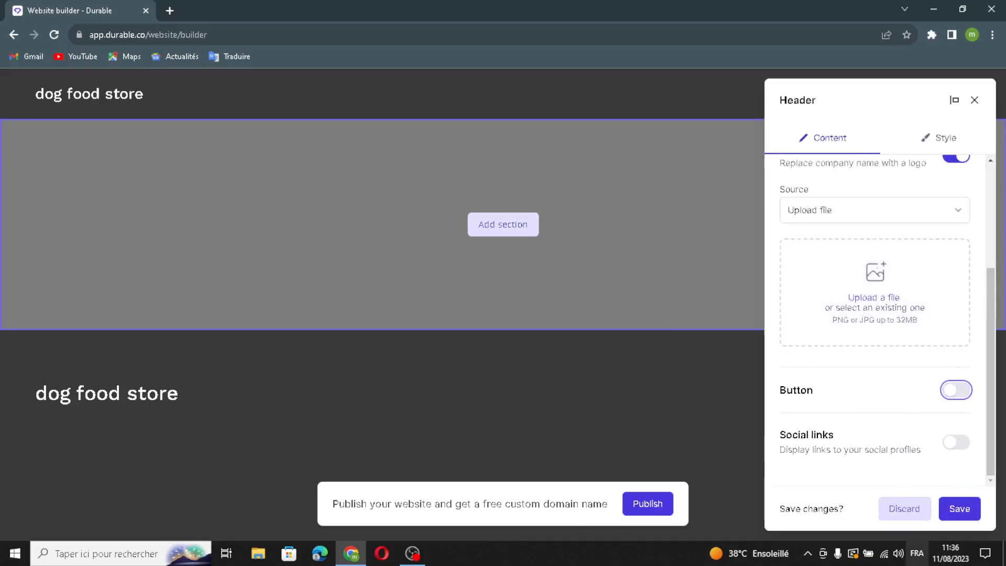
{"action": "left_click", "coordinate": [966, 518]}
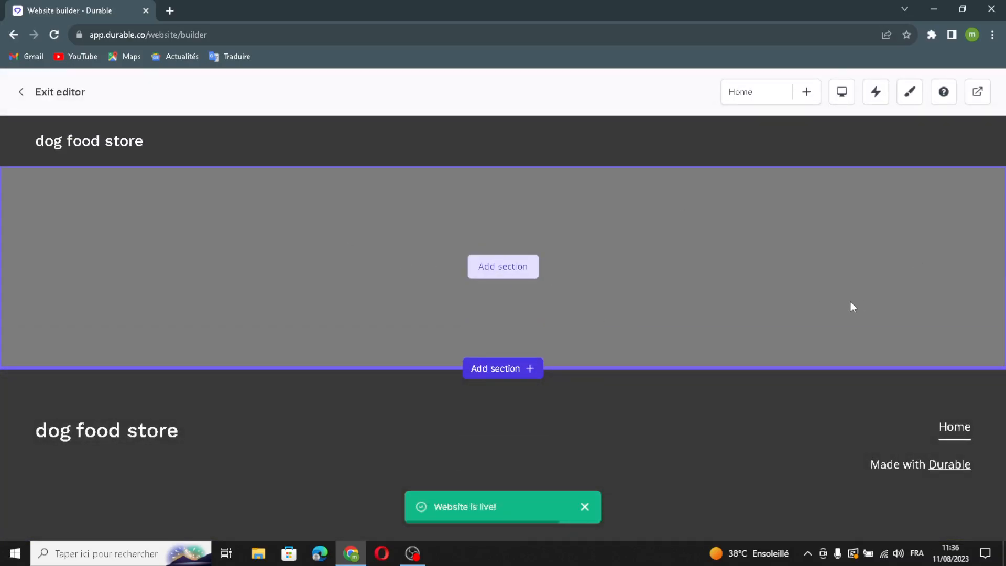
Add a section to the empty home page and look through the page's content.
{"action": "left_click", "coordinate": [504, 270]}
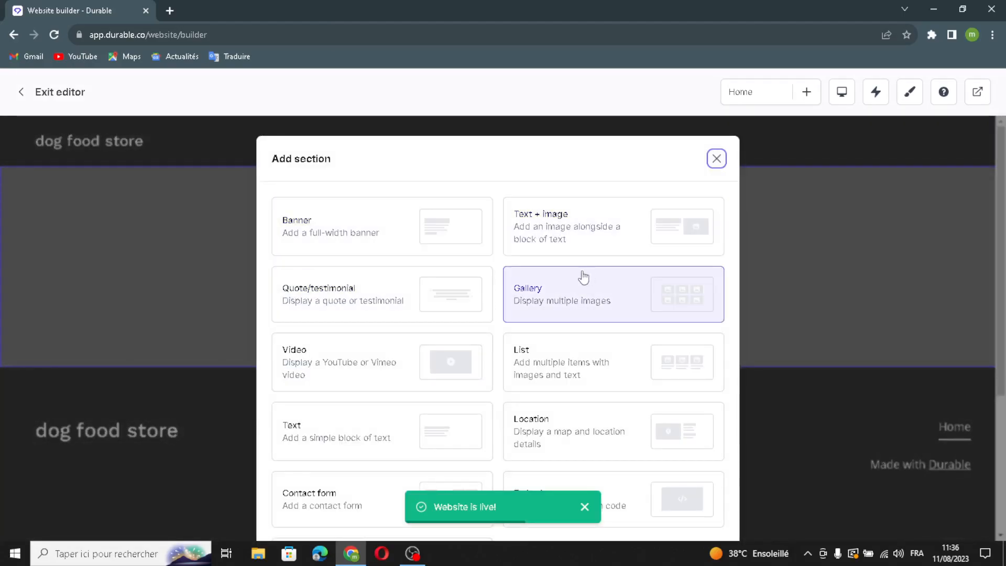
{"action": "left_click", "coordinate": [348, 380]}
{"action": "scroll", "coordinate": [694, 398], "scroll_direction": "down", "scroll_amount": 5}
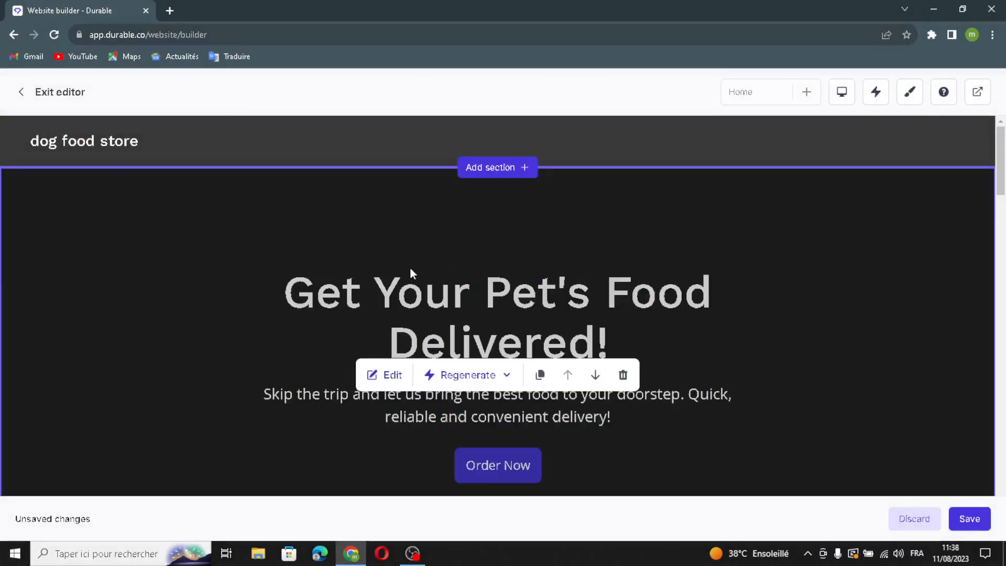
{"action": "scroll", "coordinate": [462, 244], "scroll_direction": "down", "scroll_amount": 6}
{"action": "scroll", "coordinate": [462, 244], "scroll_direction": "up", "scroll_amount": 6}
{"action": "scroll", "coordinate": [360, 314], "scroll_direction": "down", "scroll_amount": 3}
{"action": "scroll", "coordinate": [312, 314], "scroll_direction": "up", "scroll_amount": 3}
Open the home page's banner for editing and regenerate its heading and subtext.
{"action": "left_click", "coordinate": [388, 376]}
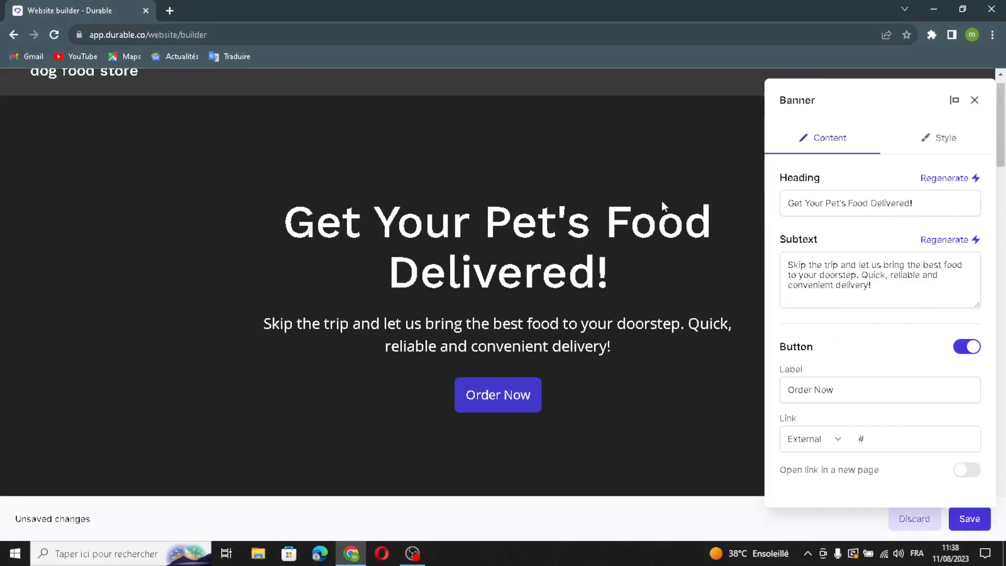
{"action": "left_click_drag", "start_coordinate": [937, 203], "coordinate": [735, 216]}
{"action": "left_click", "coordinate": [958, 212]}
{"action": "left_click_drag", "start_coordinate": [922, 207], "coordinate": [882, 203]}
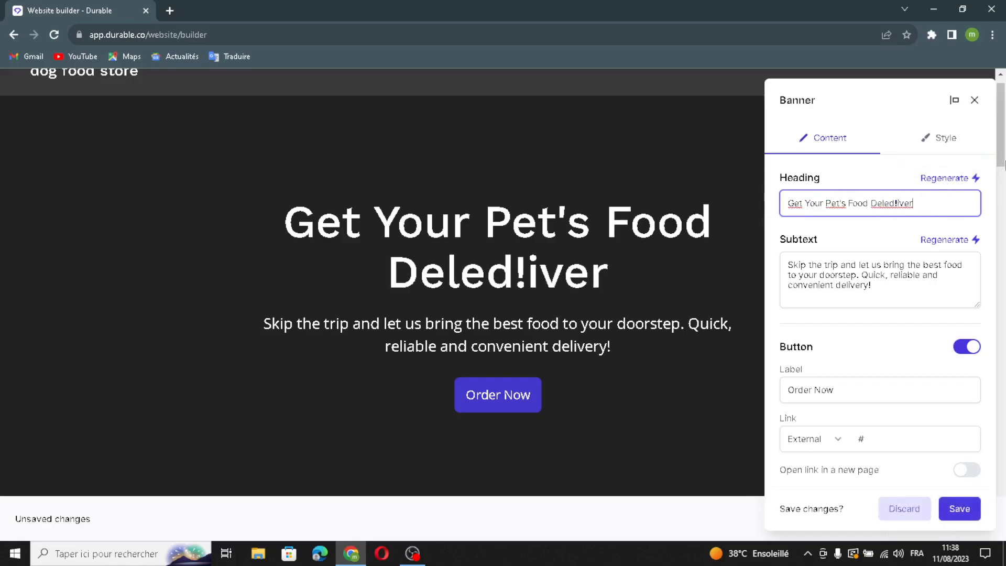
{"action": "left_click", "coordinate": [944, 178]}
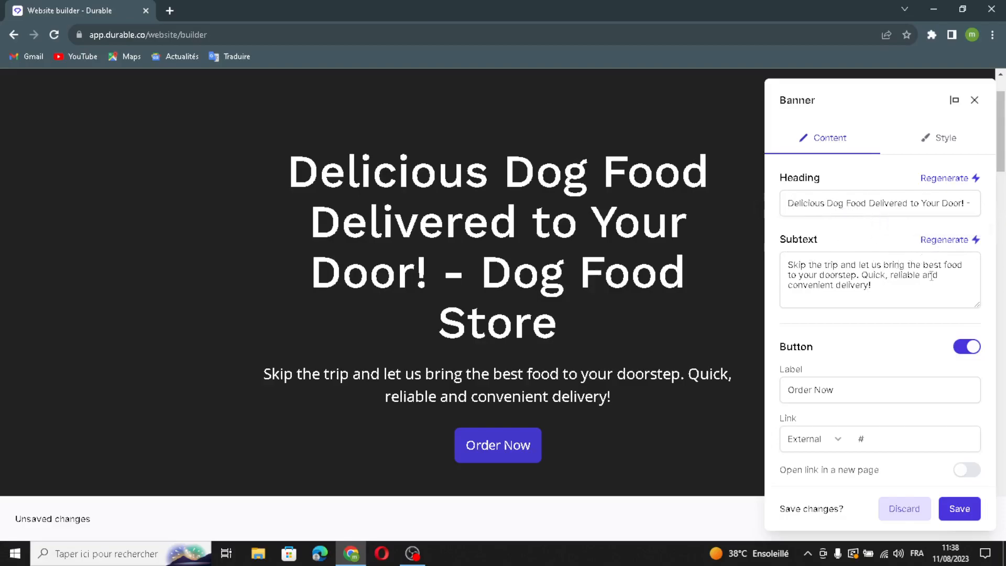
{"action": "left_click_drag", "start_coordinate": [935, 289], "coordinate": [839, 266]}
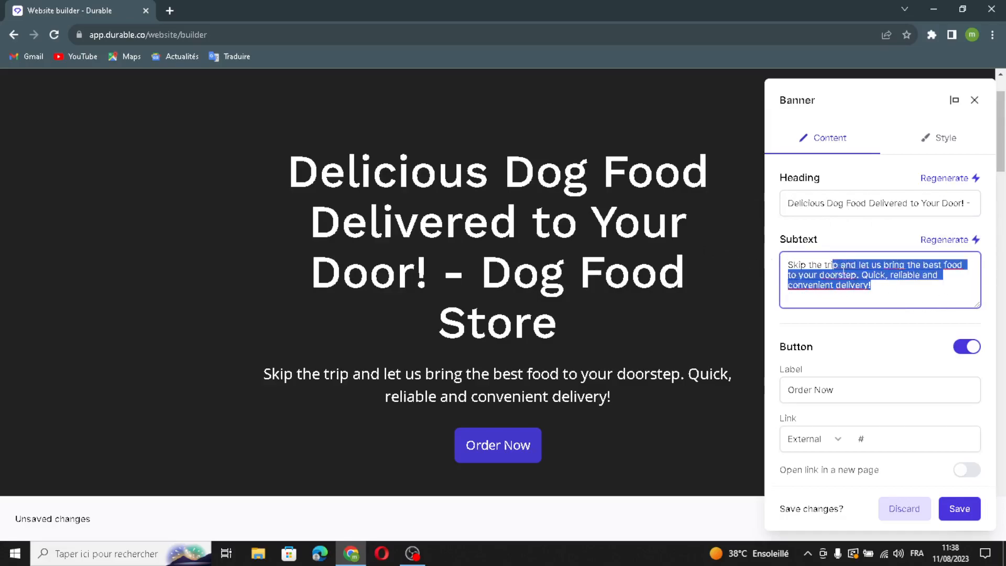
{"action": "left_click", "coordinate": [976, 242]}
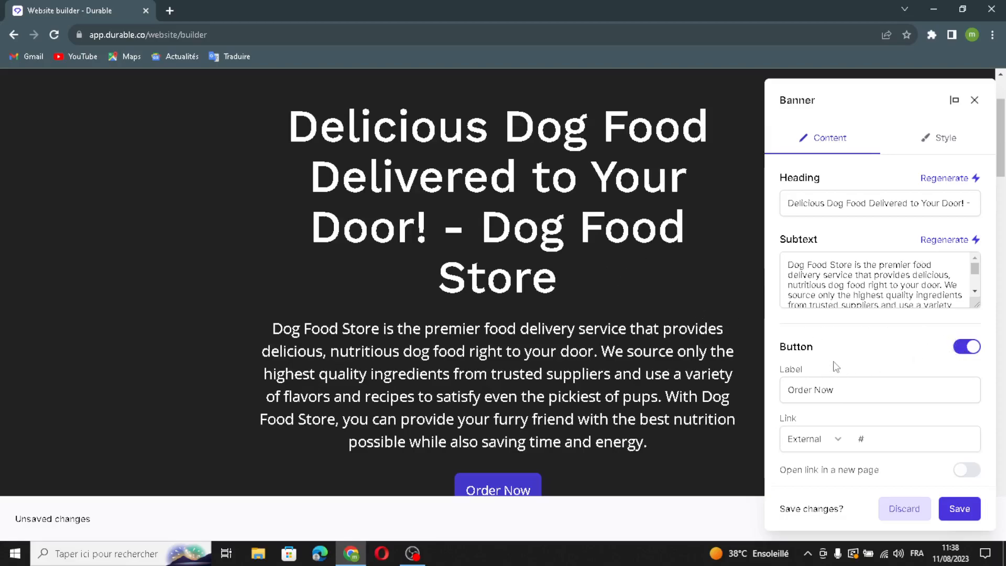
Switch the banner's button off and on again, and set its link to open in a new page.
{"action": "left_click", "coordinate": [967, 348]}
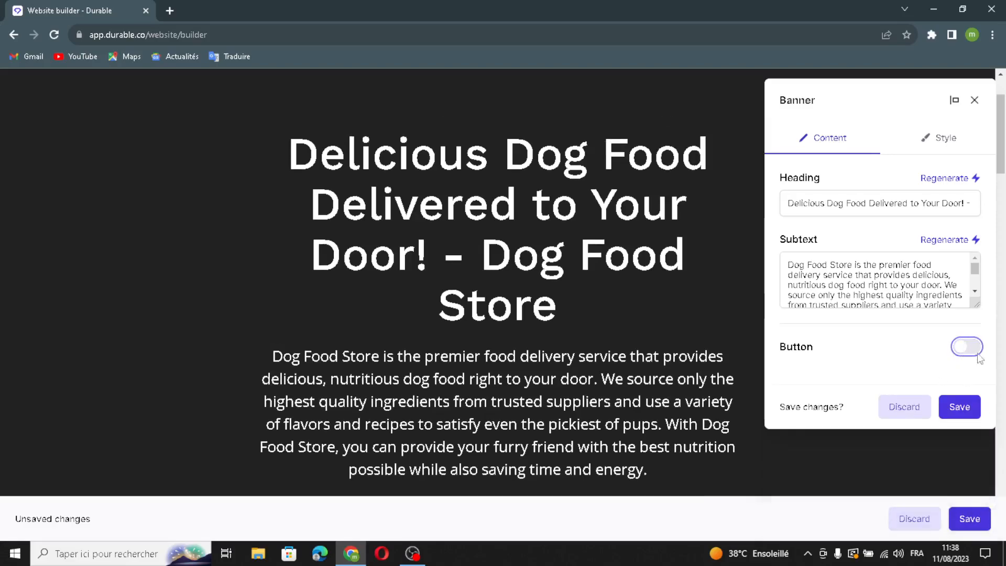
{"action": "left_click", "coordinate": [966, 347]}
{"action": "left_click", "coordinate": [877, 405]}
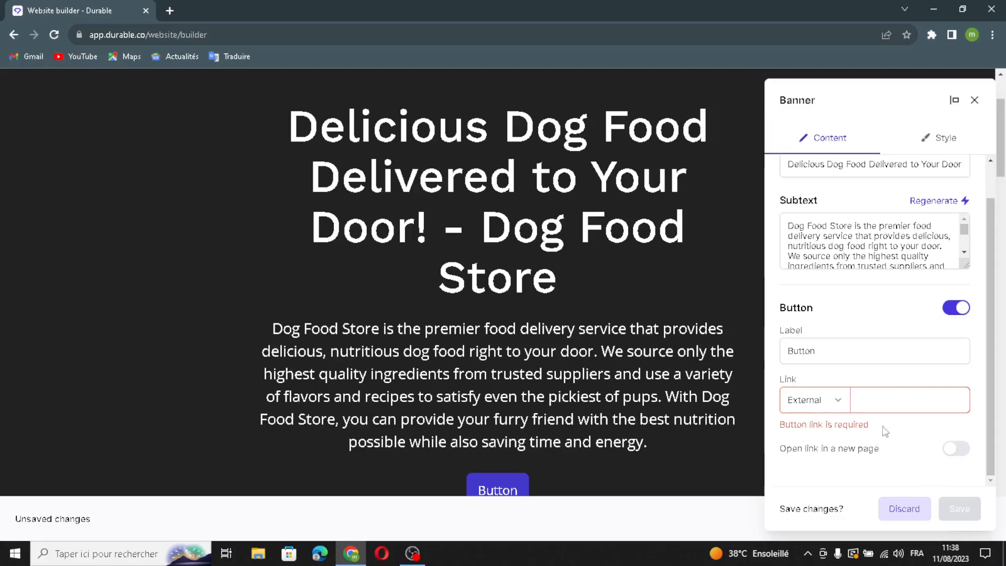
{"action": "left_click", "coordinate": [956, 454]}
{"action": "left_click", "coordinate": [956, 449]}
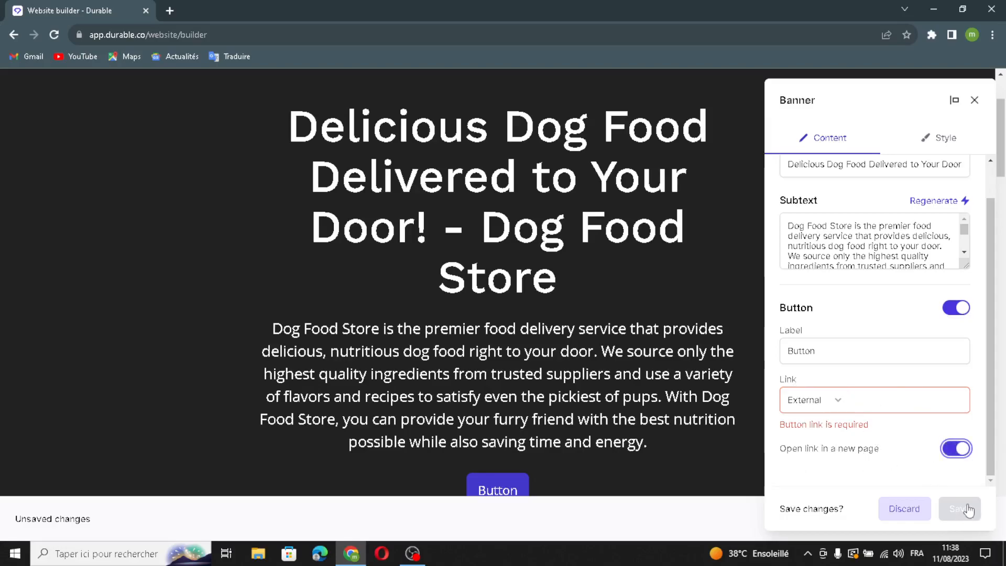
Turn off the banner's button and save the banner changes.
{"action": "left_click", "coordinate": [955, 313]}
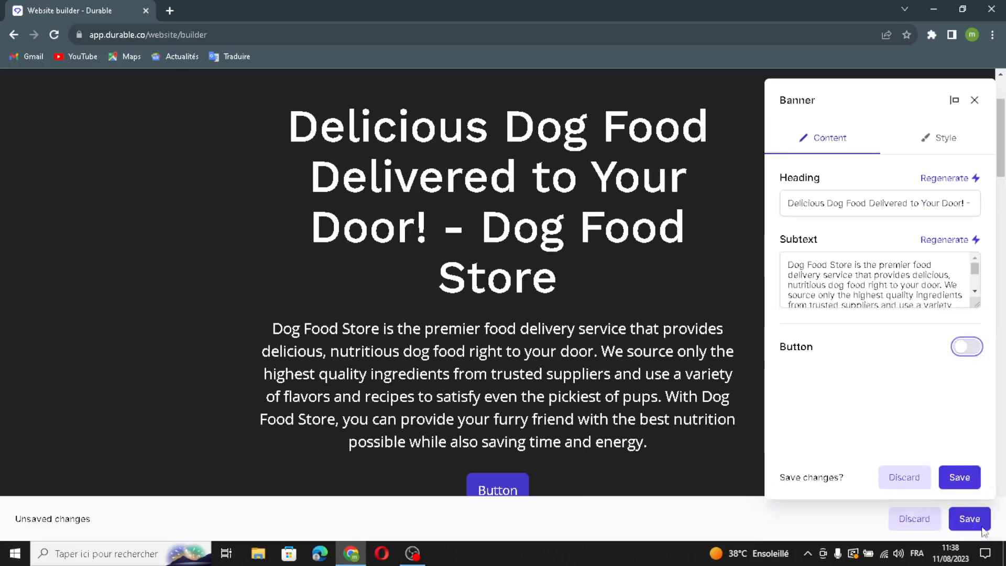
{"action": "left_click", "coordinate": [959, 407]}
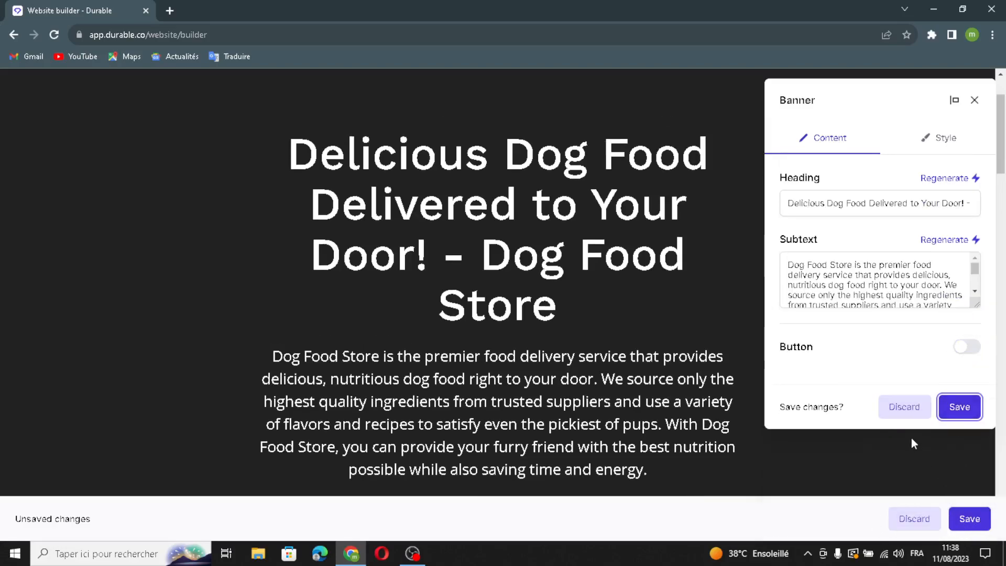
{"action": "left_click", "coordinate": [959, 406]}
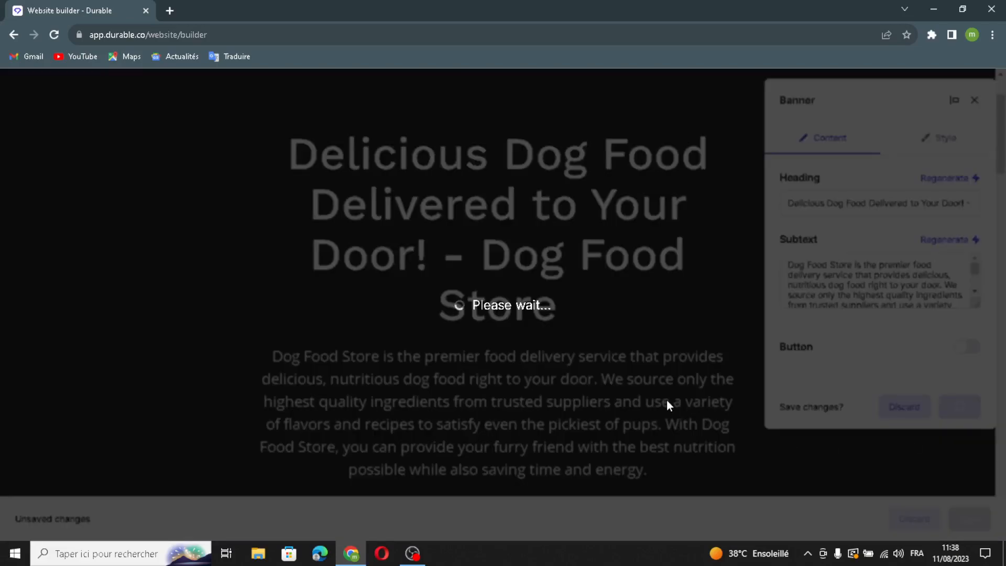
Regenerate the banner's content, followed by the entire banner section.
{"action": "scroll", "coordinate": [675, 387], "scroll_direction": "down", "scroll_amount": 1}
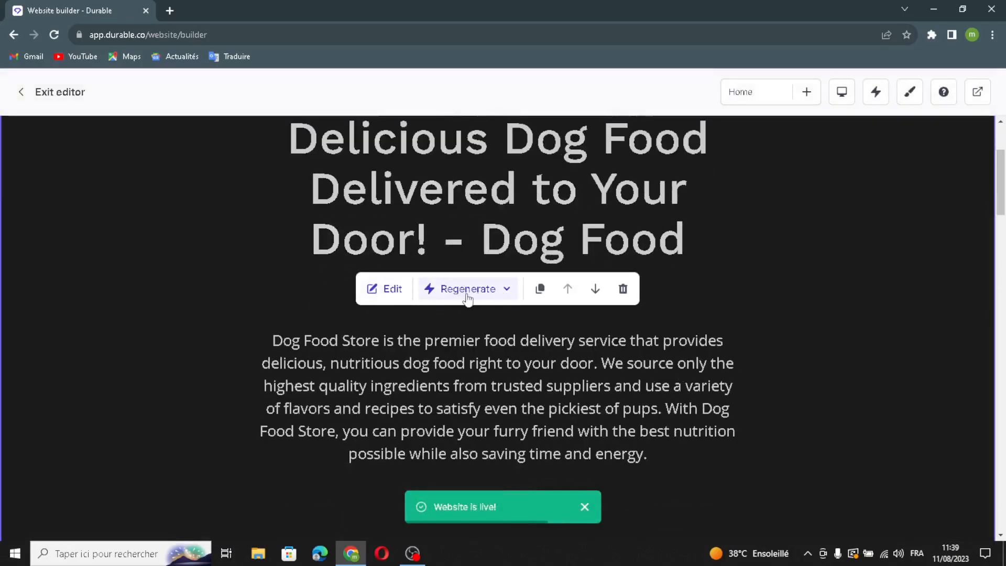
{"action": "left_click", "coordinate": [488, 291]}
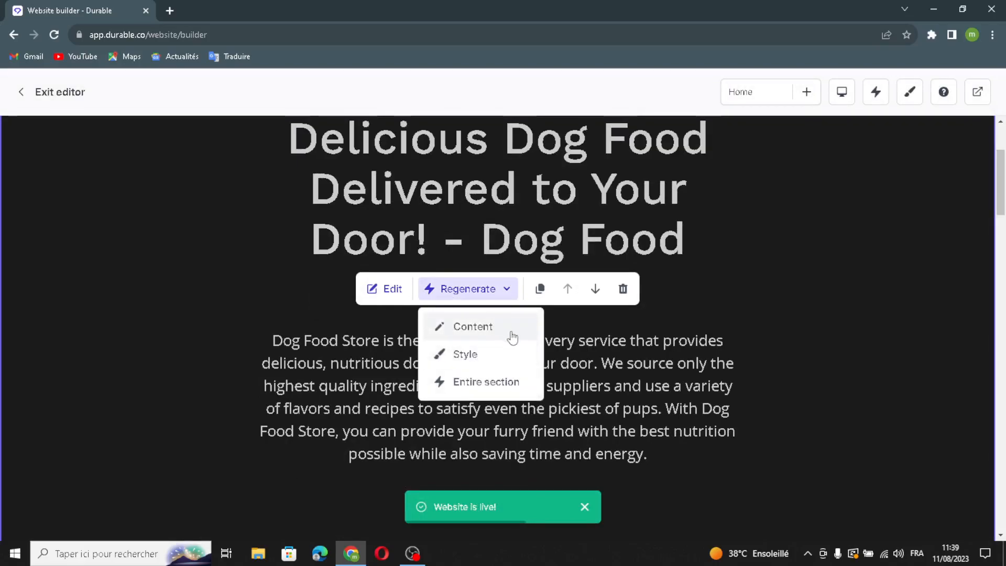
{"action": "left_click", "coordinate": [519, 330]}
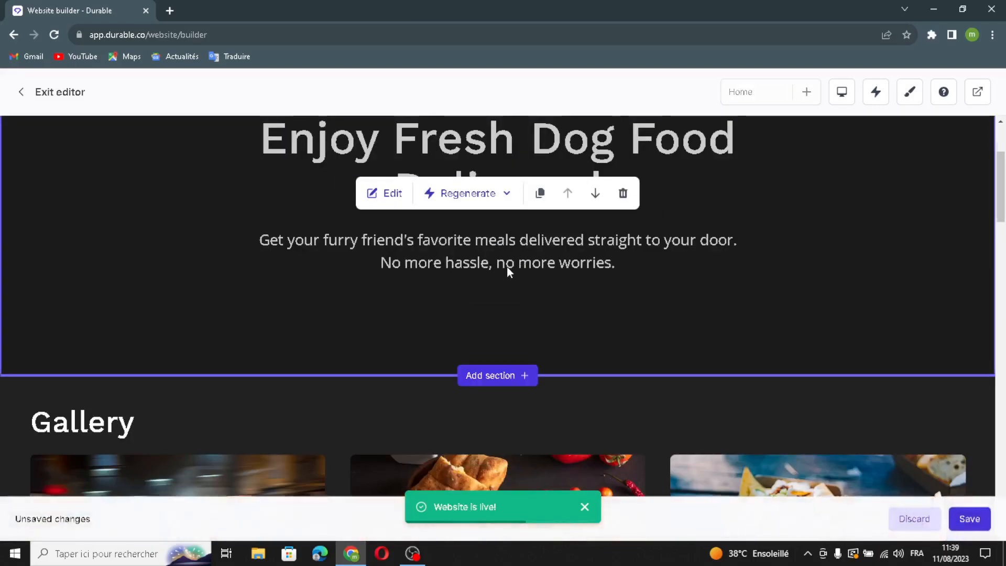
{"action": "scroll", "coordinate": [507, 266], "scroll_direction": "up", "scroll_amount": 2}
{"action": "left_click", "coordinate": [482, 318]}
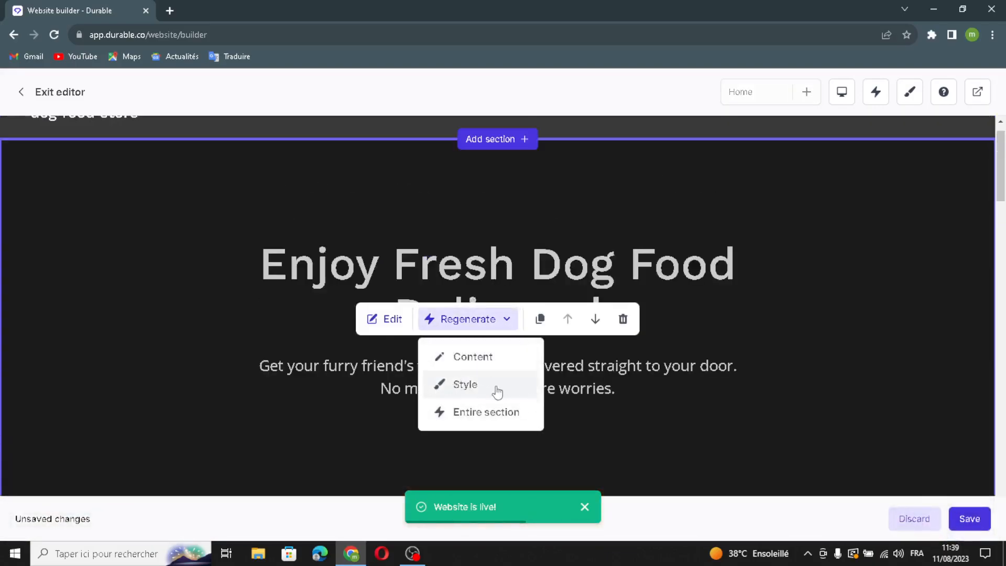
{"action": "left_click", "coordinate": [494, 416]}
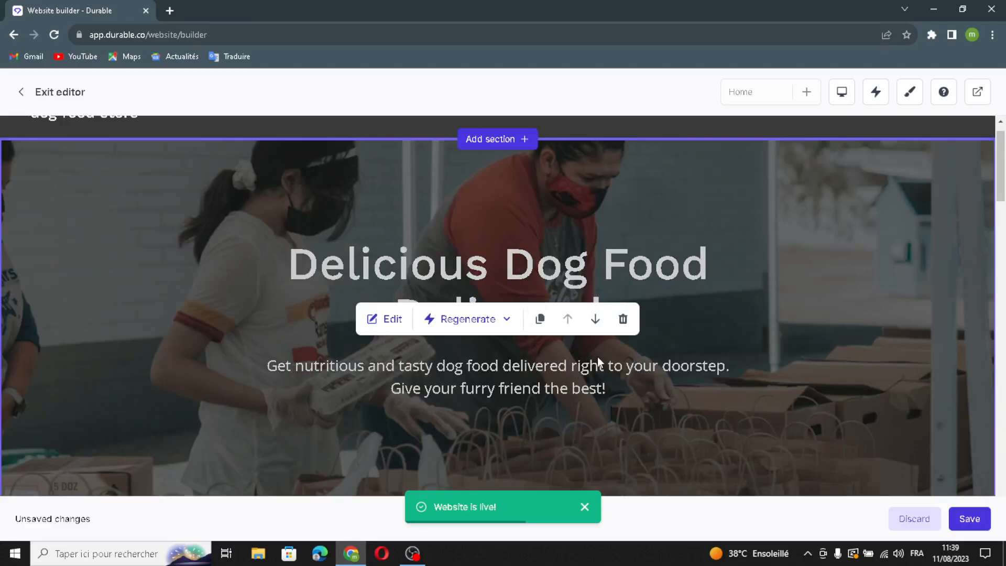
Duplicate the banner section and move the upper banner one position down.
{"action": "scroll", "coordinate": [611, 364], "scroll_direction": "down", "scroll_amount": 1}
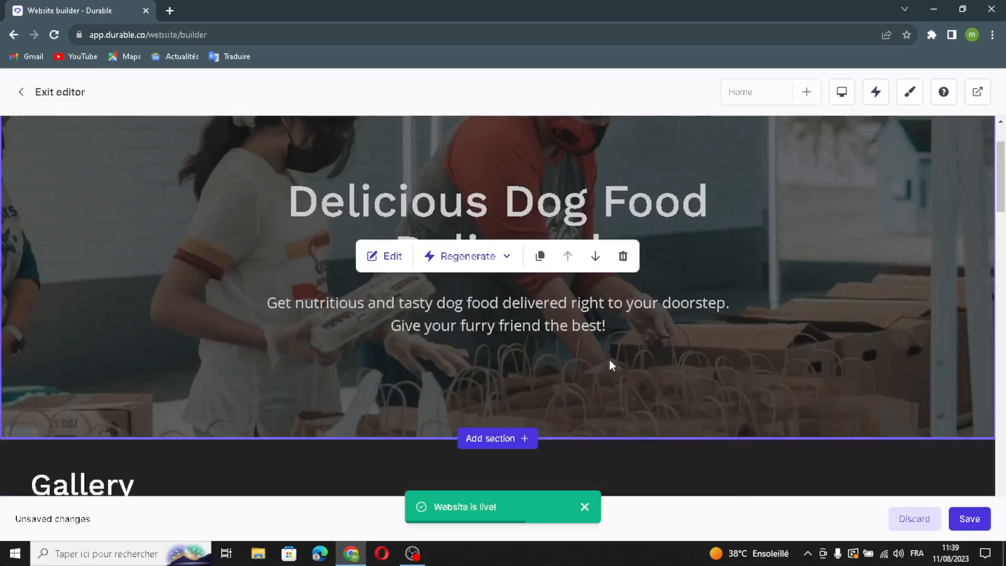
{"action": "left_click", "coordinate": [540, 256]}
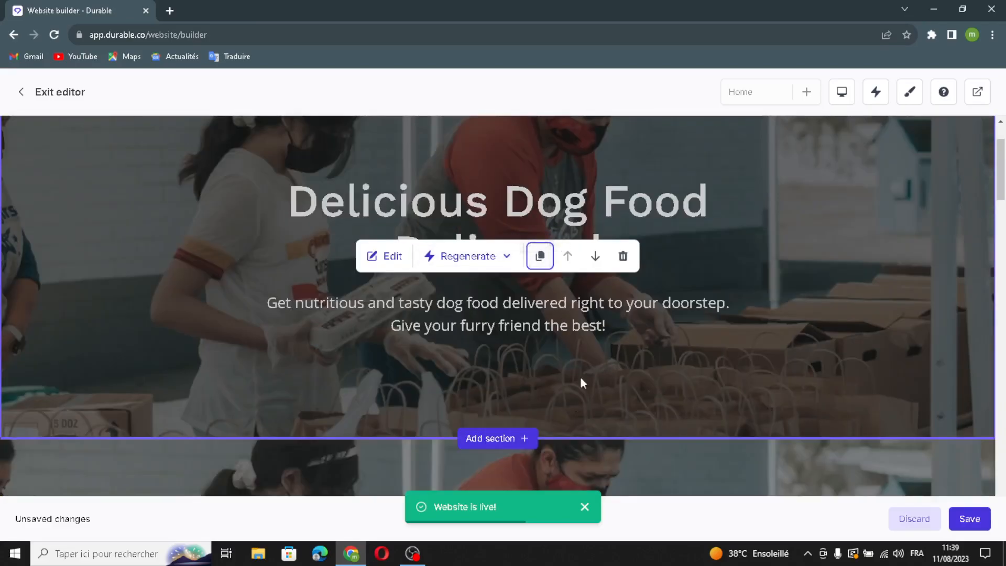
{"action": "left_click", "coordinate": [595, 255]}
{"action": "scroll", "coordinate": [598, 293], "scroll_direction": "up", "scroll_amount": 2}
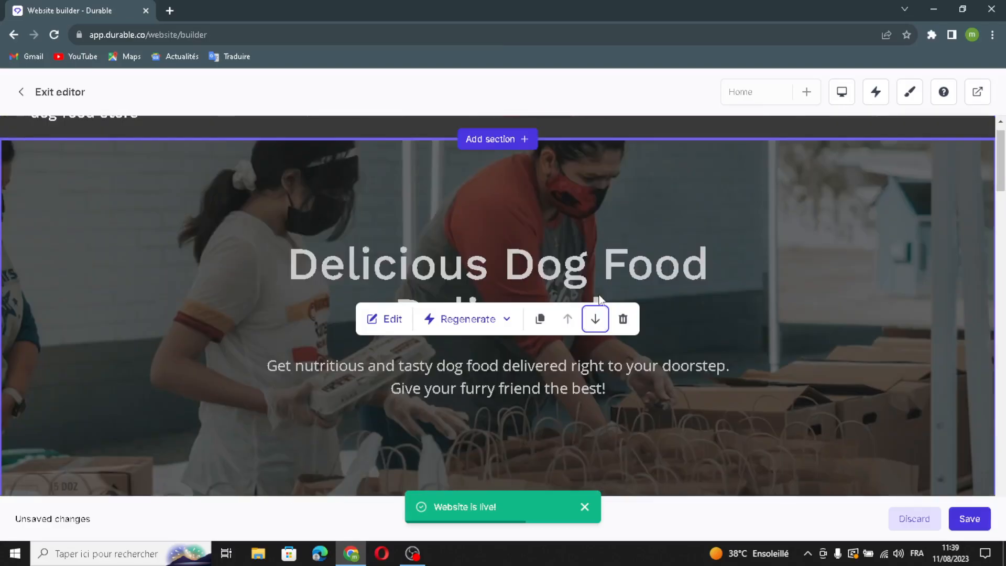
{"action": "scroll", "coordinate": [601, 298], "scroll_direction": "down", "scroll_amount": 7}
{"action": "scroll", "coordinate": [600, 297], "scroll_direction": "up", "scroll_amount": 7}
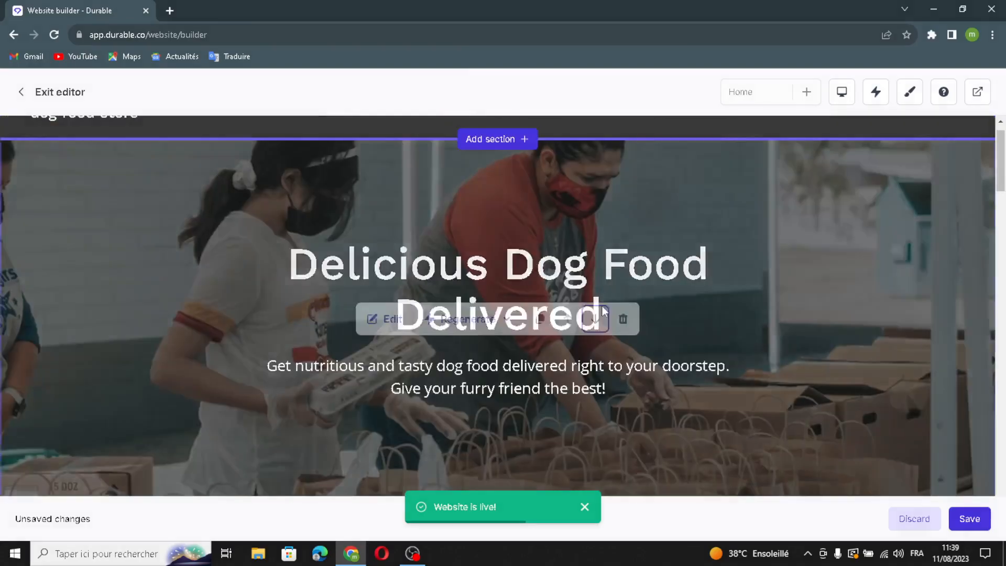
{"action": "scroll", "coordinate": [601, 298], "scroll_direction": "down", "scroll_amount": 6}
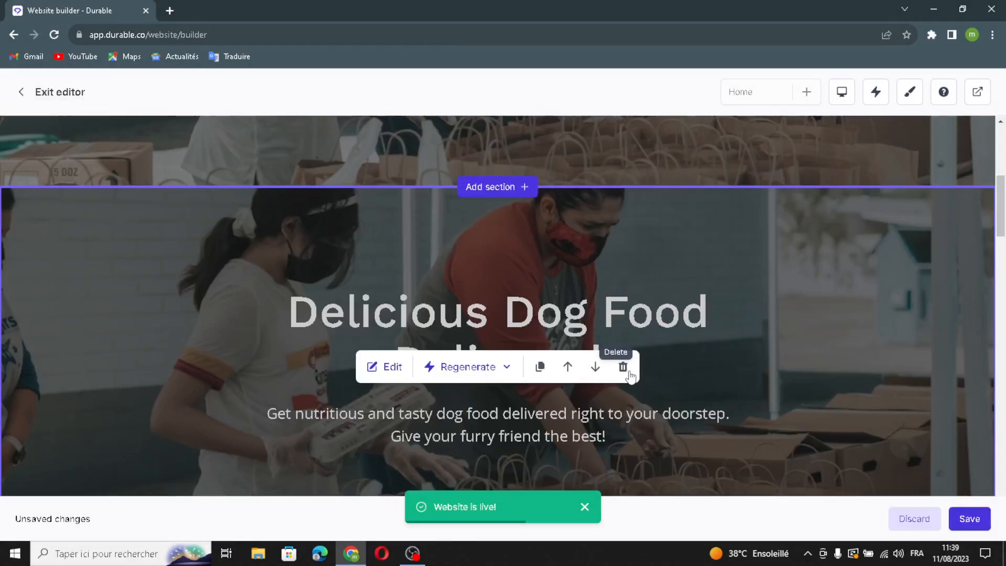
Delete the lower of the two identical banner sections.
{"action": "left_click", "coordinate": [623, 369]}
{"action": "left_click", "coordinate": [604, 331]}
{"action": "scroll", "coordinate": [601, 311], "scroll_direction": "up", "scroll_amount": 5}
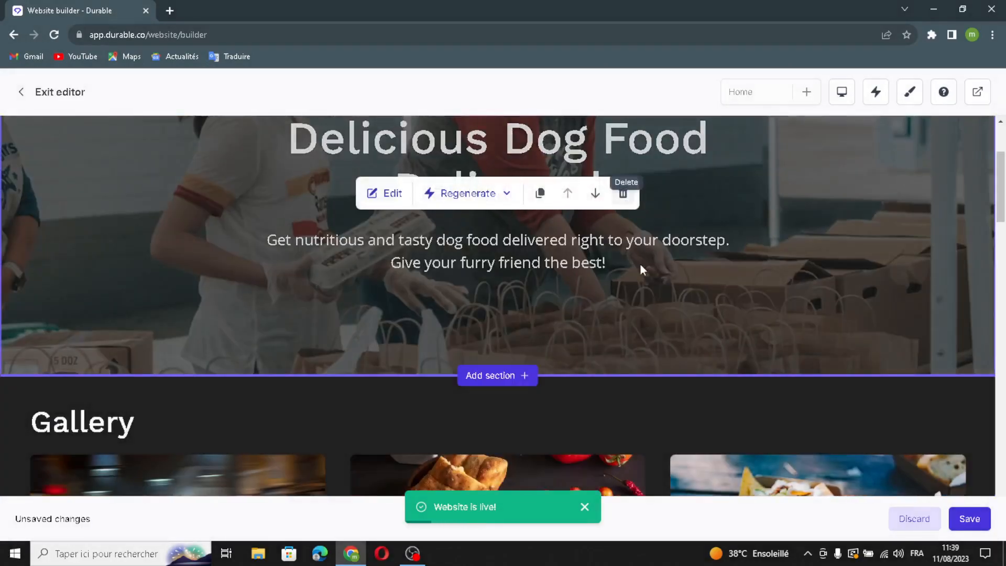
Examine the regenerated banner and the images of the gallery section below it.
{"action": "scroll", "coordinate": [635, 205], "scroll_direction": "down", "scroll_amount": 3}
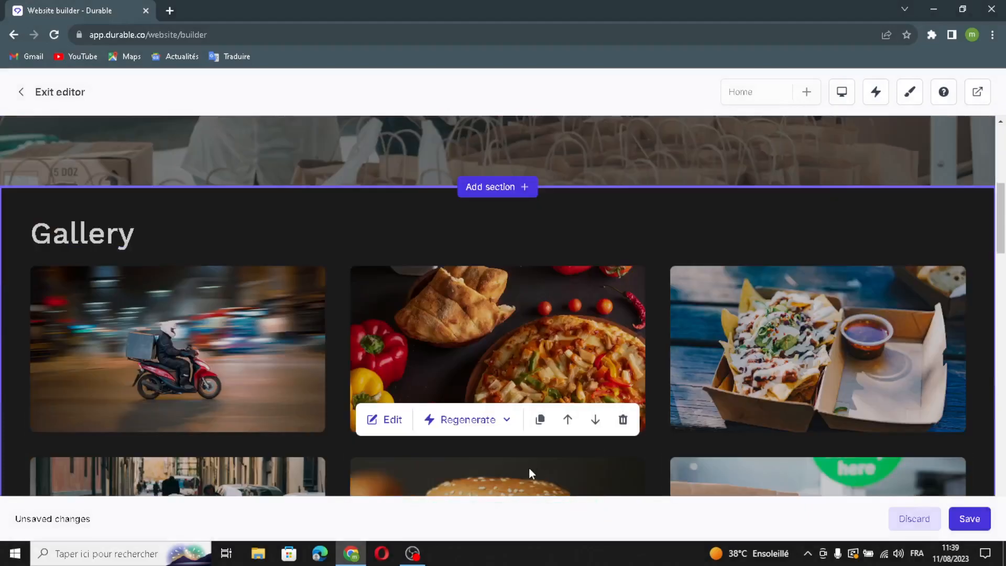
{"action": "scroll", "coordinate": [652, 282], "scroll_direction": "up", "scroll_amount": 4}
{"action": "scroll", "coordinate": [492, 293], "scroll_direction": "down", "scroll_amount": 5}
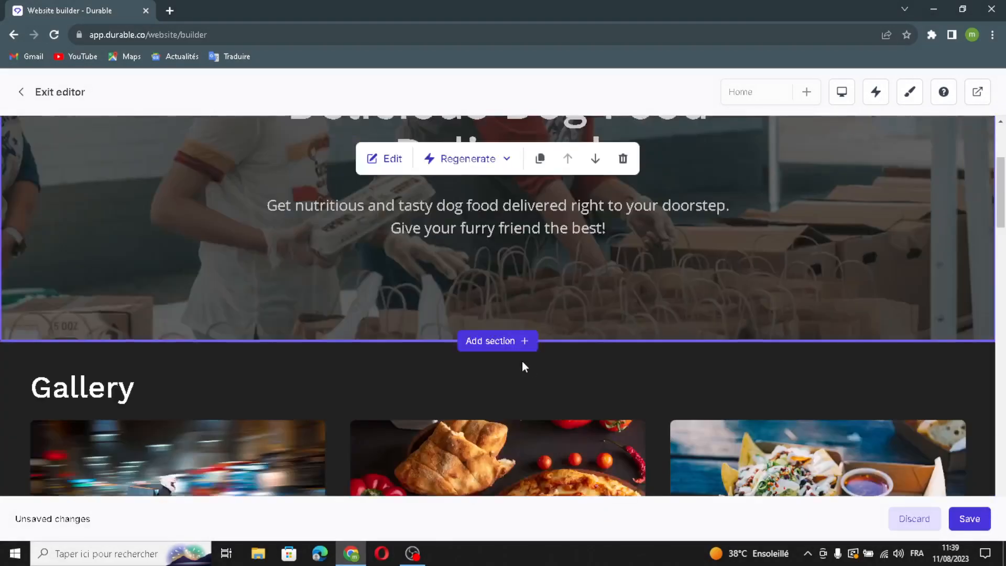
{"action": "scroll", "coordinate": [524, 304], "scroll_direction": "up", "scroll_amount": 6}
{"action": "scroll", "coordinate": [553, 397], "scroll_direction": "down", "scroll_amount": 9}
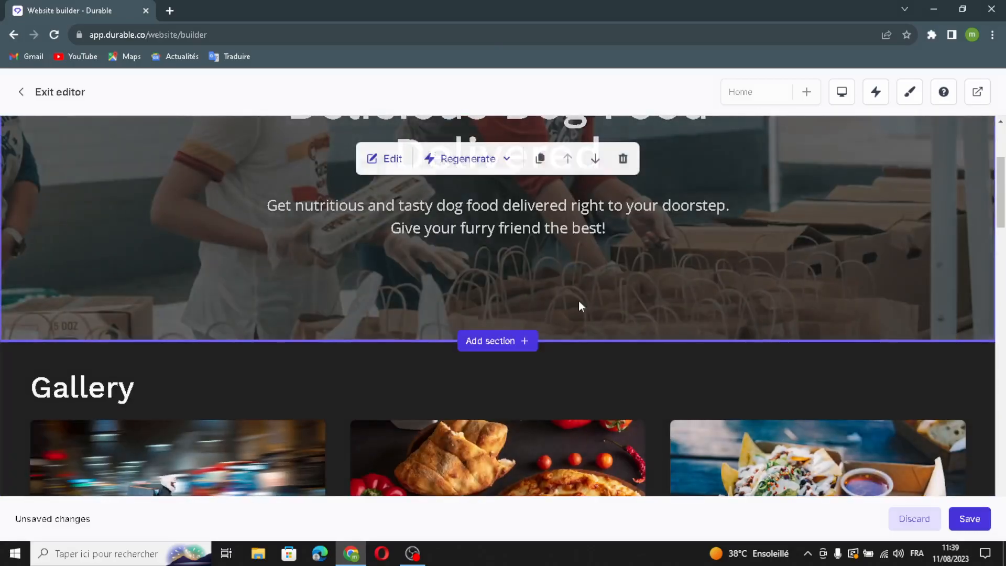
{"action": "scroll", "coordinate": [704, 380], "scroll_direction": "up", "scroll_amount": 5}
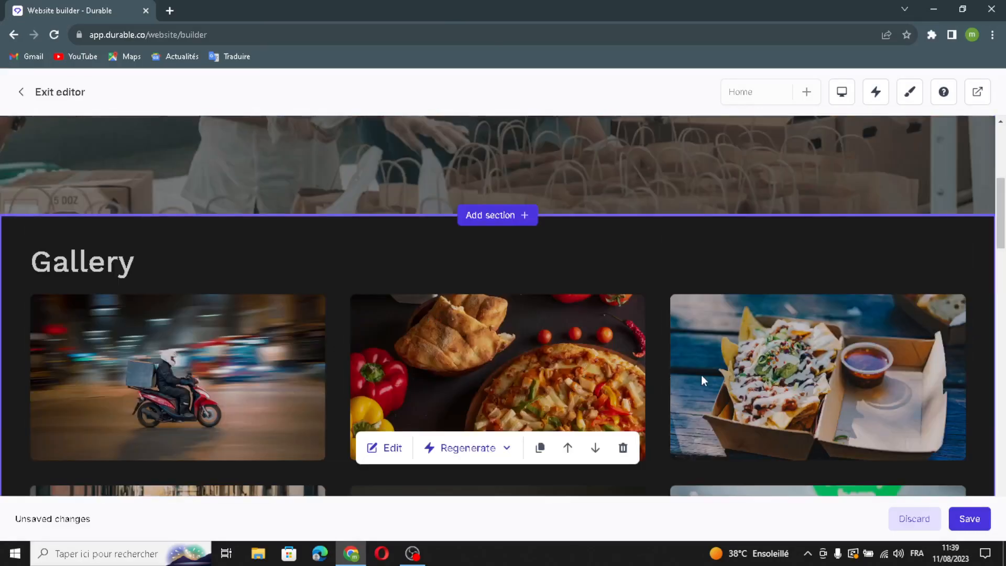
{"action": "scroll", "coordinate": [448, 374], "scroll_direction": "down", "scroll_amount": 3}
{"action": "scroll", "coordinate": [554, 379], "scroll_direction": "up", "scroll_amount": 1}
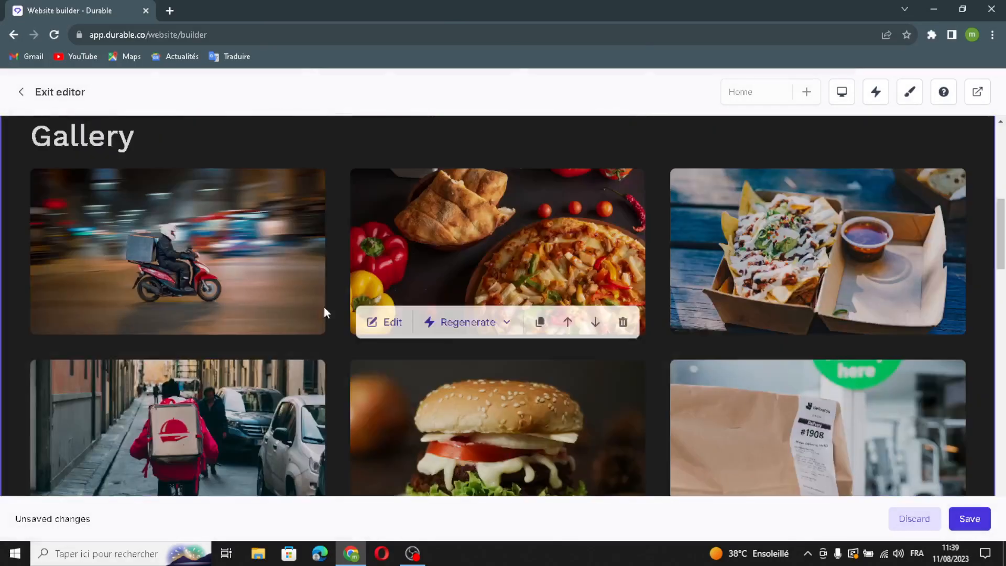
Open the gallery section for editing and generate an additional image for it.
{"action": "left_click", "coordinate": [388, 321]}
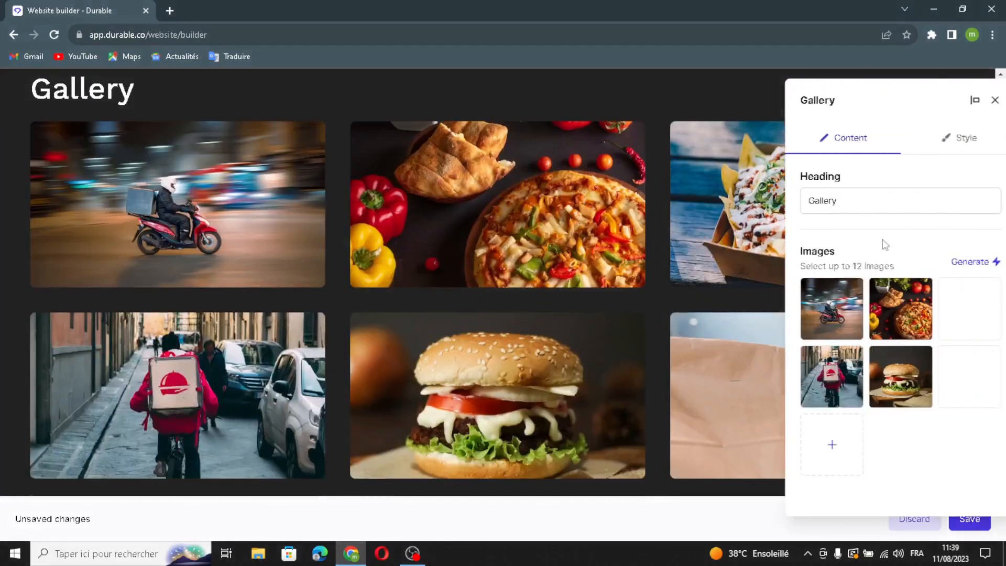
{"action": "left_click", "coordinate": [896, 206]}
{"action": "left_click_drag", "start_coordinate": [943, 202], "coordinate": [754, 244]}
{"action": "left_click", "coordinate": [847, 228]}
{"action": "left_click", "coordinate": [860, 202]}
{"action": "left_click_drag", "start_coordinate": [780, 212], "coordinate": [765, 231]}
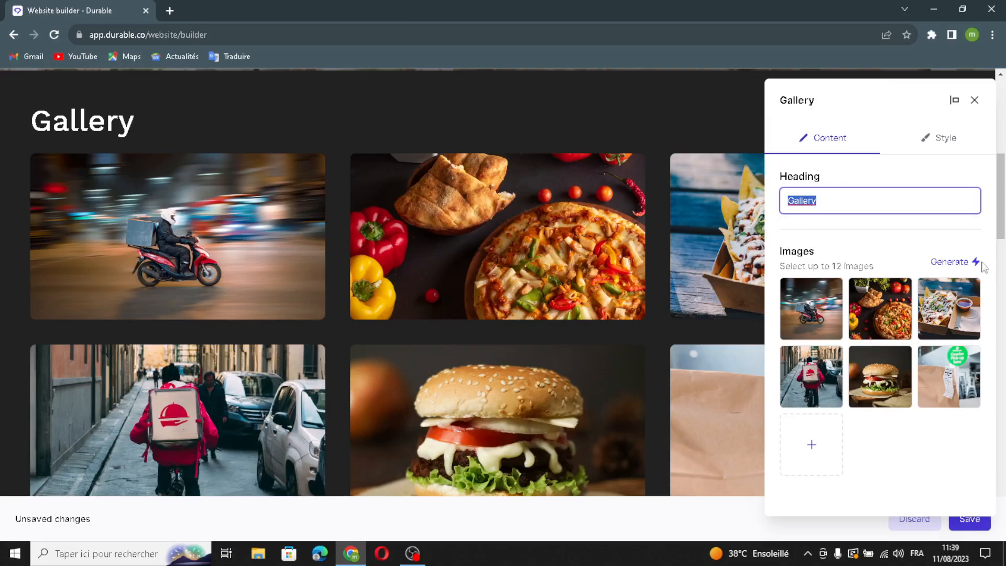
{"action": "left_click", "coordinate": [946, 262]}
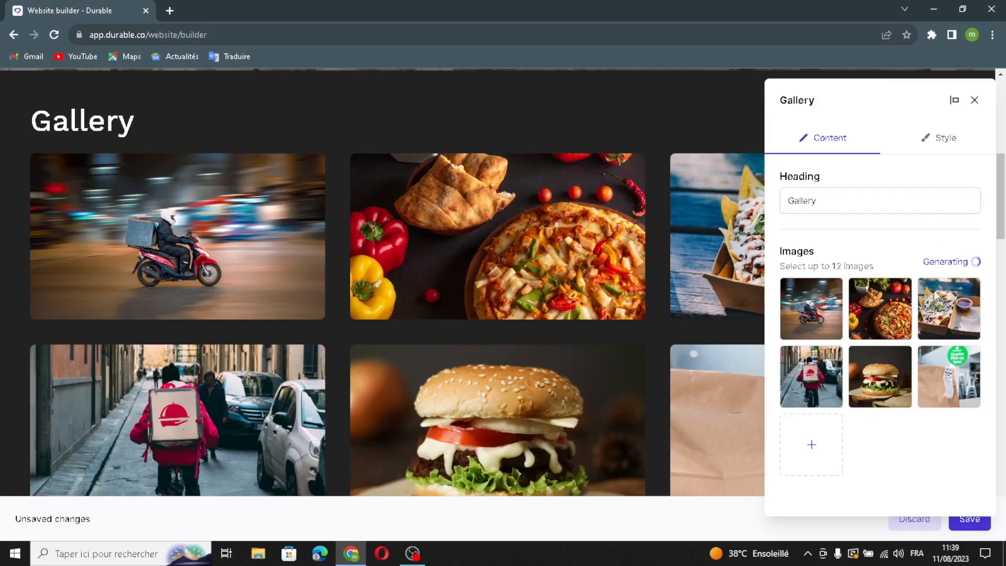
{"action": "scroll", "coordinate": [918, 454], "scroll_direction": "down", "scroll_amount": 3}
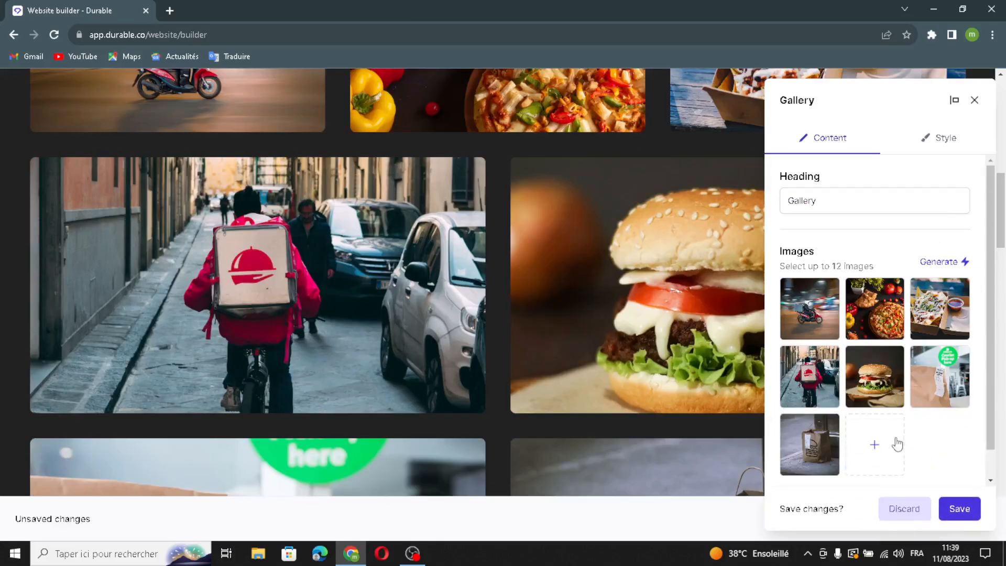
Start adding another gallery image, check the media selector's upload option and return to the Shutterstock images.
{"action": "scroll", "coordinate": [896, 445], "scroll_direction": "down", "scroll_amount": 1}
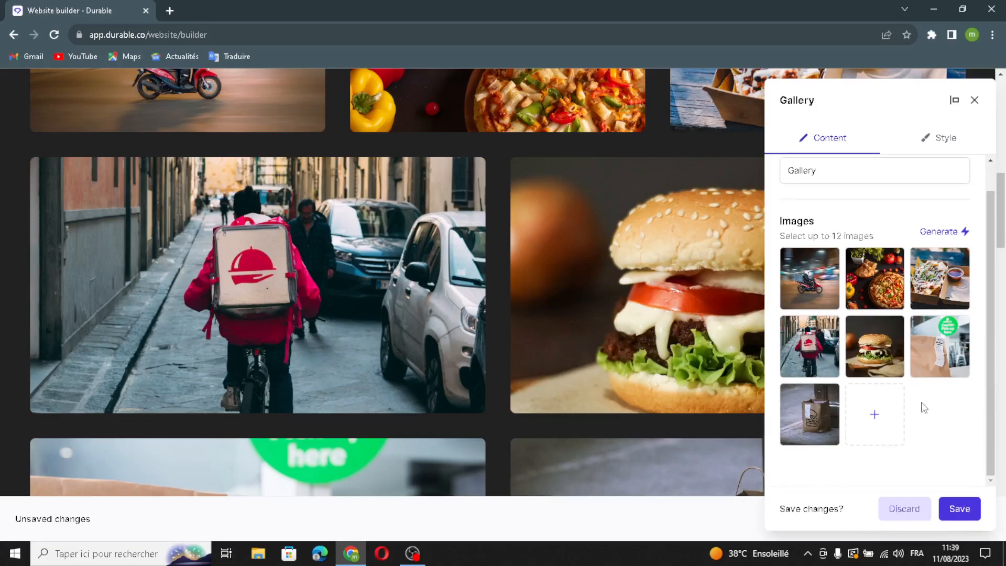
{"action": "left_click", "coordinate": [866, 437]}
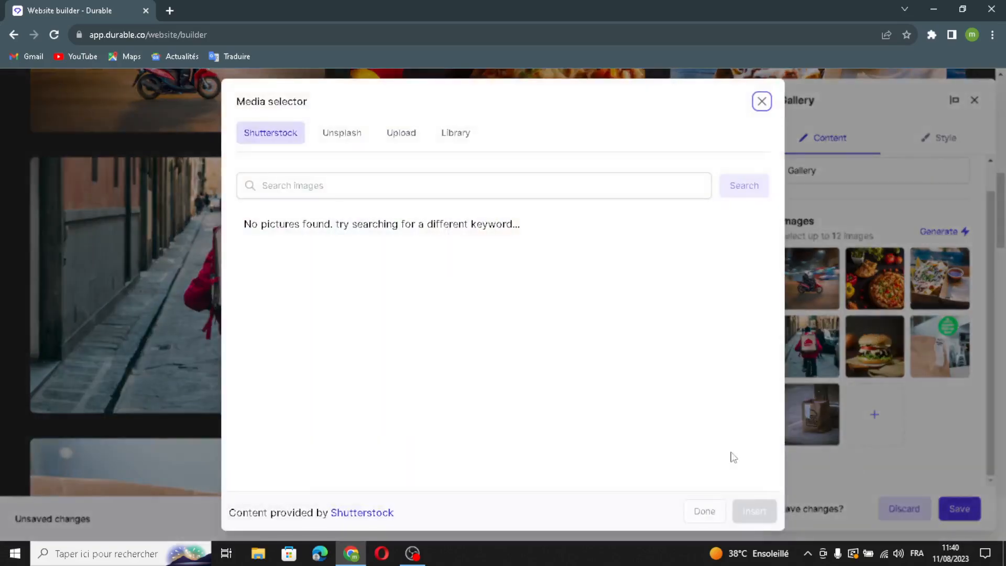
{"action": "left_click", "coordinate": [403, 135]}
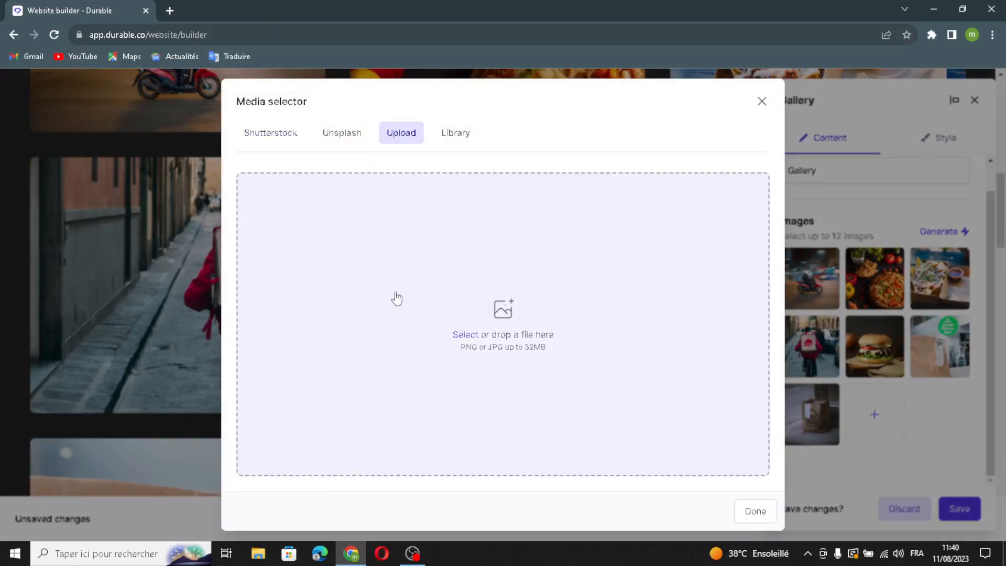
{"action": "left_click", "coordinate": [257, 134]}
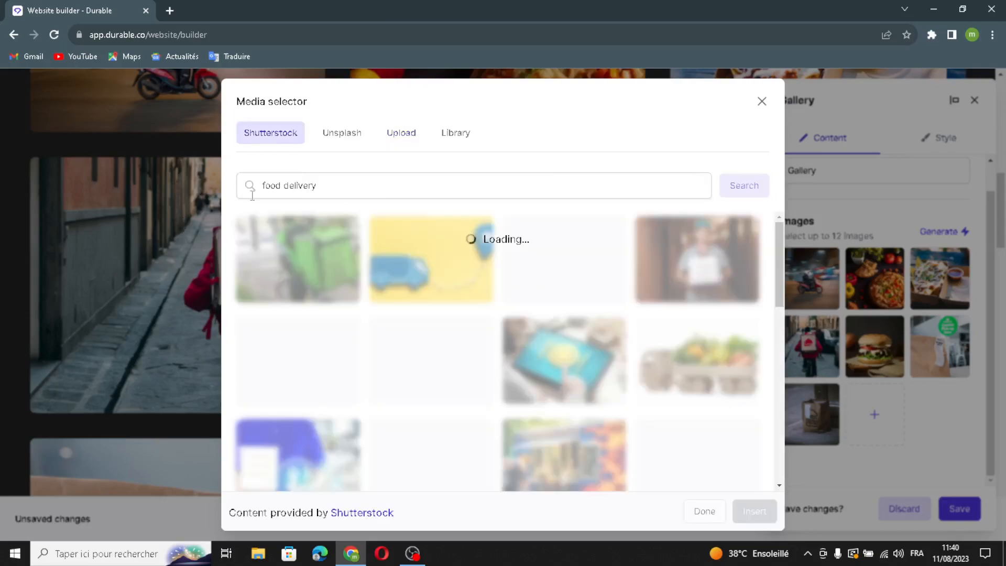
Browse the Shutterstock images found for "food delivery".
{"action": "left_click_drag", "start_coordinate": [276, 185], "coordinate": [383, 208]}
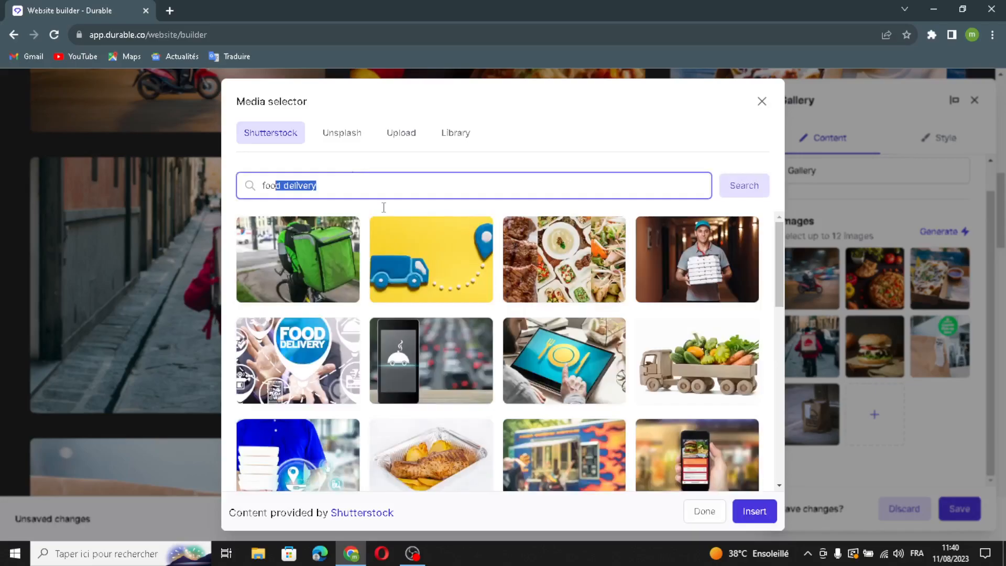
{"action": "scroll", "coordinate": [569, 330], "scroll_direction": "down", "scroll_amount": 2}
{"action": "scroll", "coordinate": [572, 393], "scroll_direction": "down", "scroll_amount": 2}
{"action": "scroll", "coordinate": [521, 388], "scroll_direction": "down", "scroll_amount": 5}
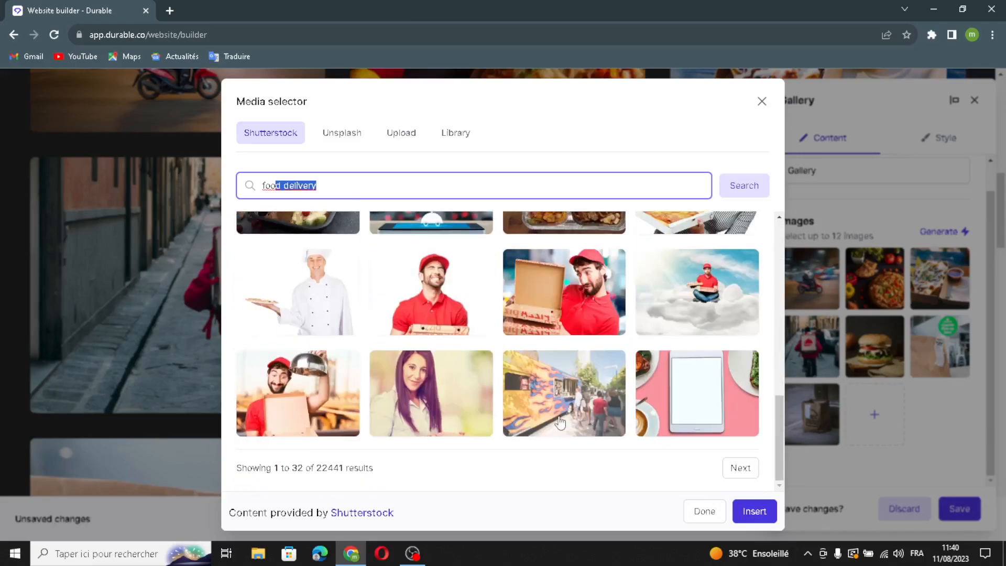
{"action": "left_click", "coordinate": [741, 474]}
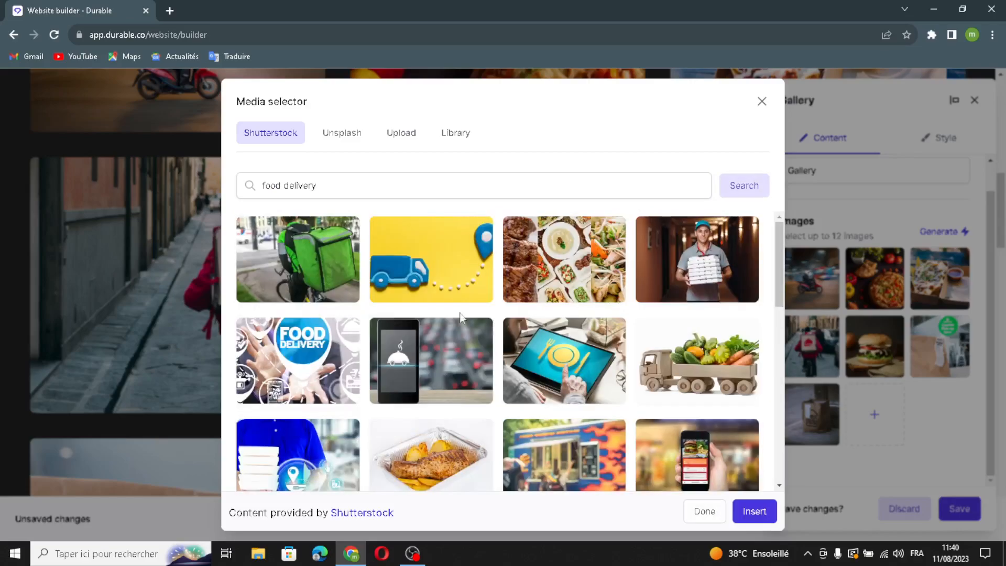
{"action": "scroll", "coordinate": [546, 393], "scroll_direction": "down", "scroll_amount": 5}
{"action": "scroll", "coordinate": [523, 396], "scroll_direction": "down", "scroll_amount": 1}
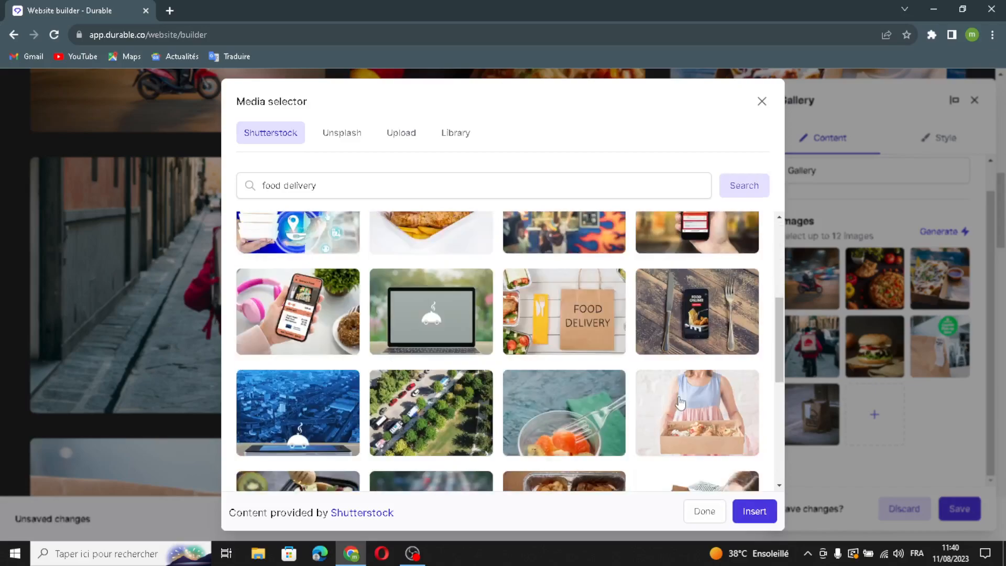
{"action": "scroll", "coordinate": [558, 376], "scroll_direction": "down", "scroll_amount": 4}
{"action": "scroll", "coordinate": [559, 376], "scroll_direction": "down", "scroll_amount": 1}
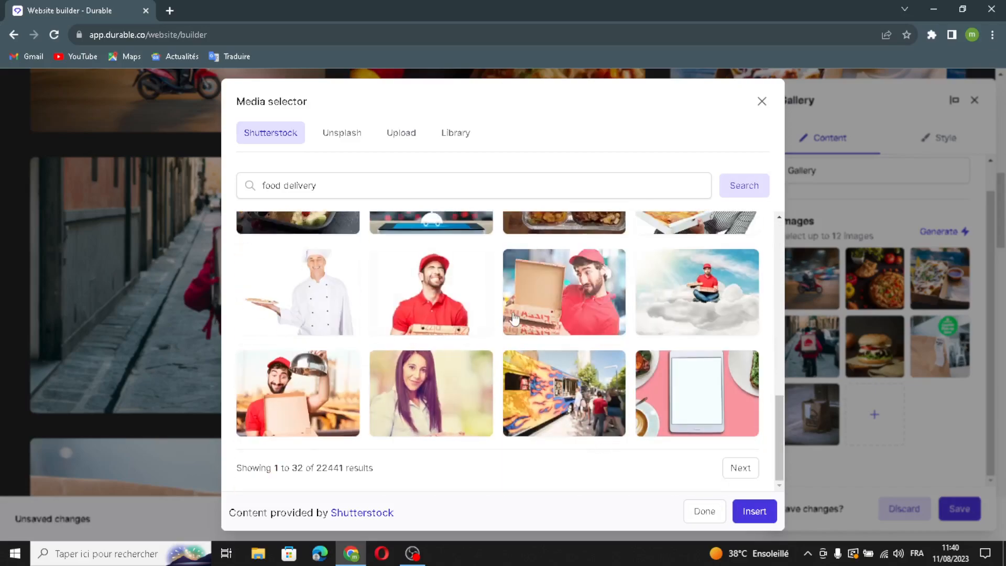
Add the Shutterstock photo of the deliveryman in a blue polo and cap from the second results page to the gallery and save.
{"action": "left_click", "coordinate": [740, 467]}
{"action": "scroll", "coordinate": [543, 350], "scroll_direction": "down", "scroll_amount": 7}
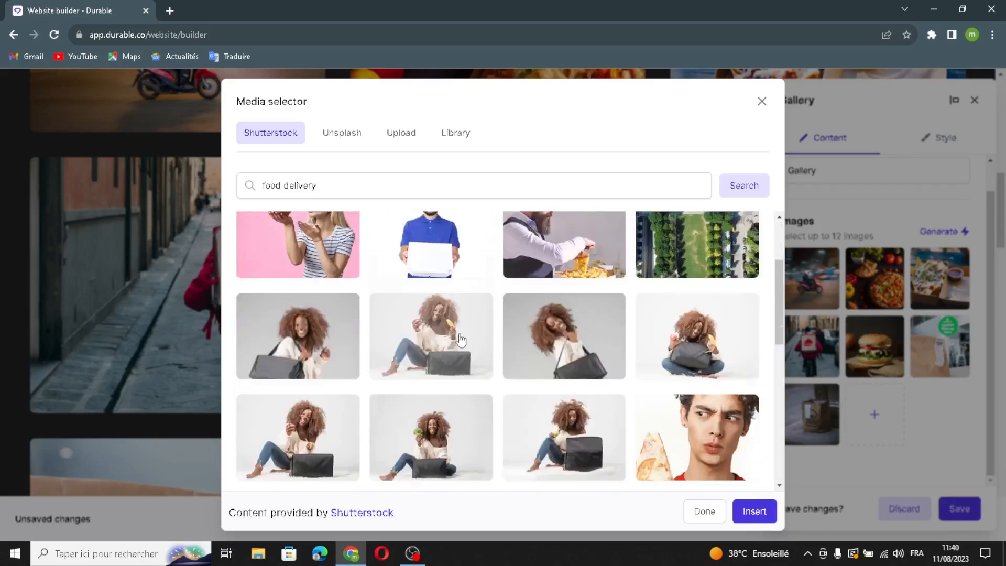
{"action": "scroll", "coordinate": [529, 351], "scroll_direction": "up", "scroll_amount": 2}
{"action": "scroll", "coordinate": [528, 352], "scroll_direction": "down", "scroll_amount": 3}
{"action": "scroll", "coordinate": [526, 351], "scroll_direction": "up", "scroll_amount": 7}
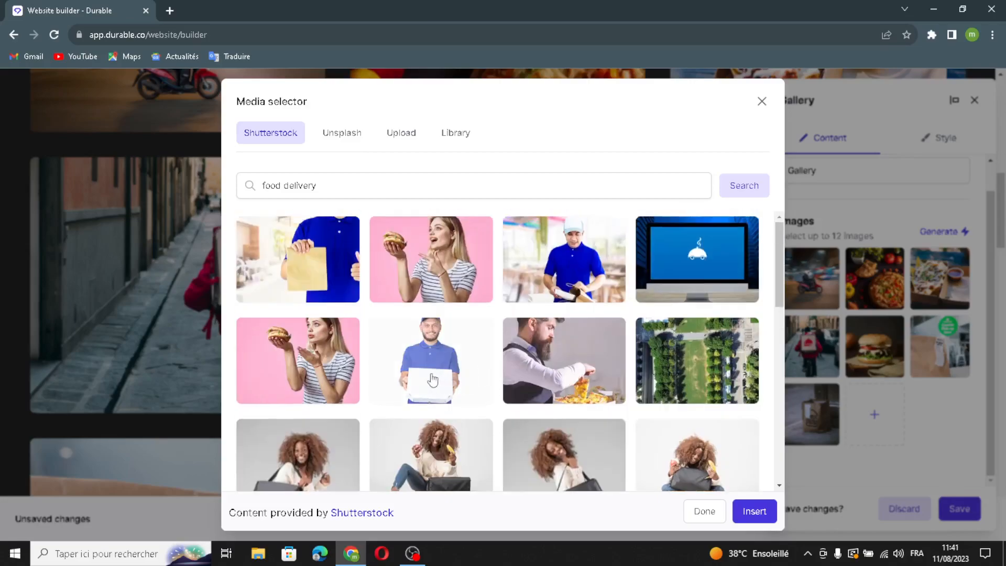
{"action": "left_click", "coordinate": [436, 374]}
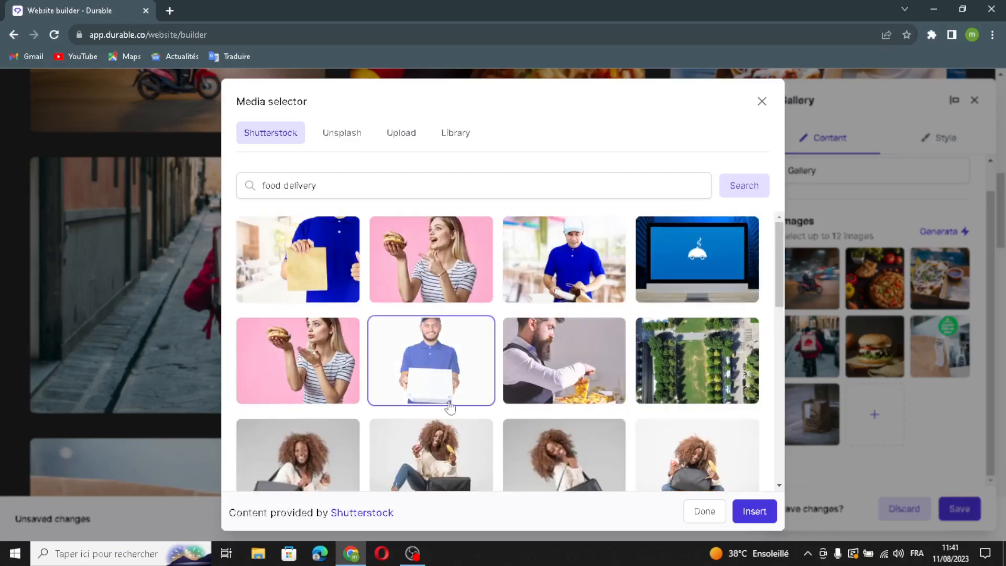
{"action": "left_click", "coordinate": [761, 516]}
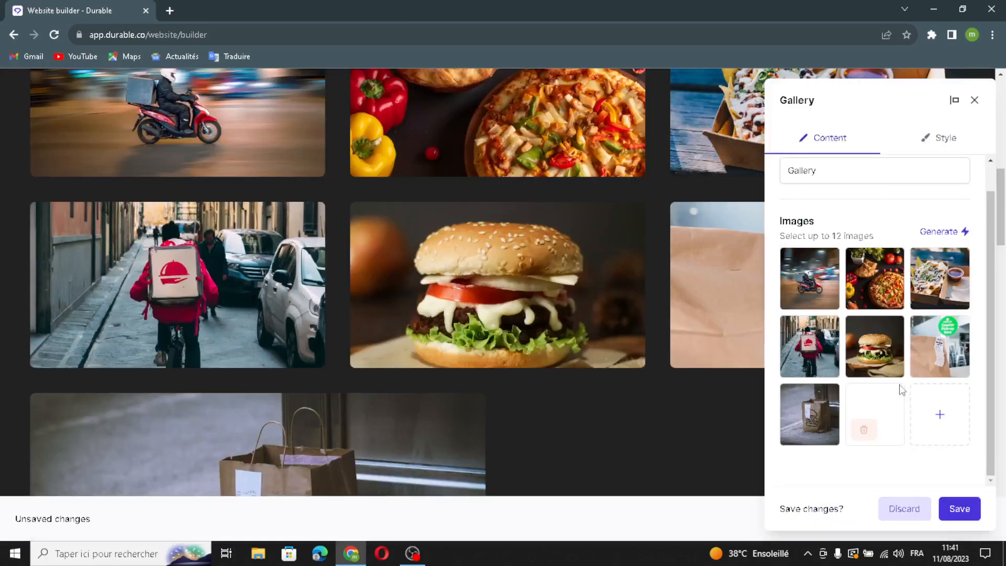
{"action": "left_click", "coordinate": [969, 515]}
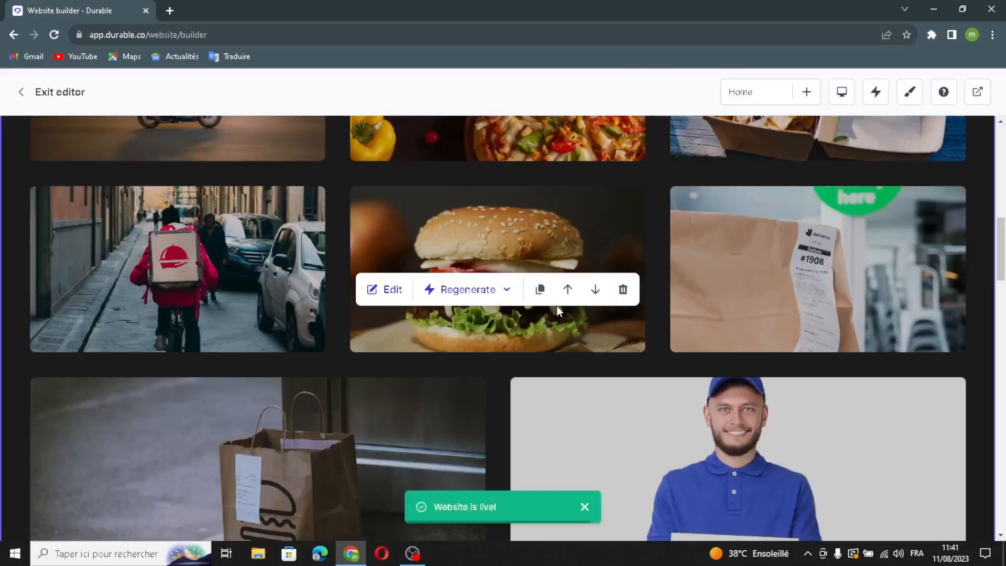
Regenerate the content of the gallery section.
{"action": "left_click", "coordinate": [468, 289]}
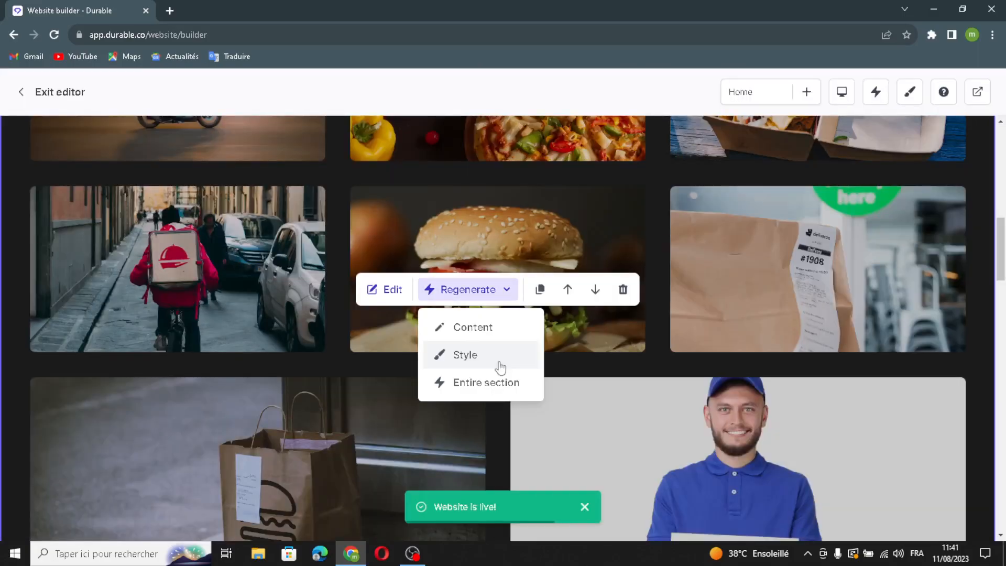
{"action": "left_click", "coordinate": [472, 330]}
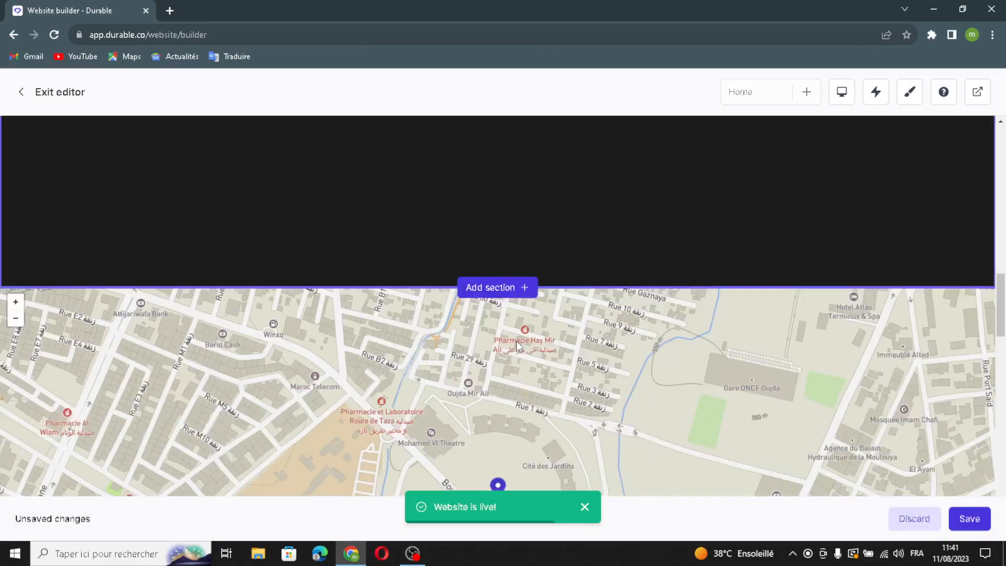
Open the Location map section for editing and select its heading text.
{"action": "scroll", "coordinate": [492, 351], "scroll_direction": "down", "scroll_amount": 4}
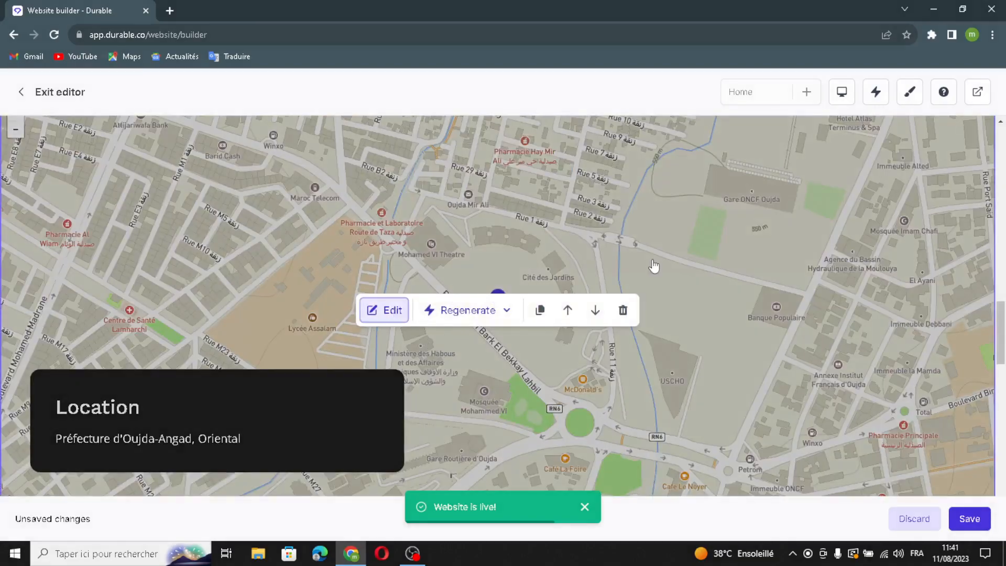
{"action": "left_click", "coordinate": [384, 310]}
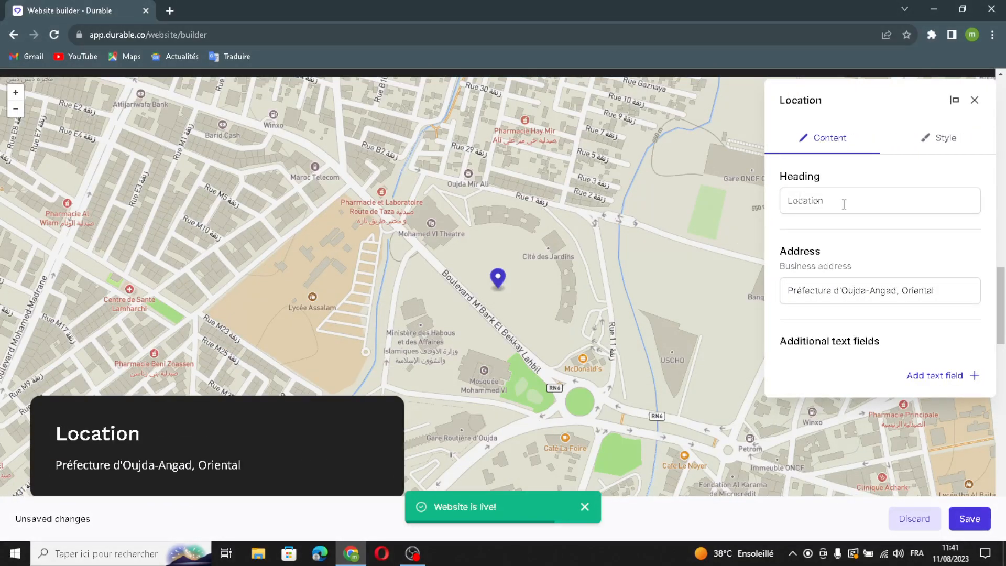
{"action": "double_click", "coordinate": [844, 204]}
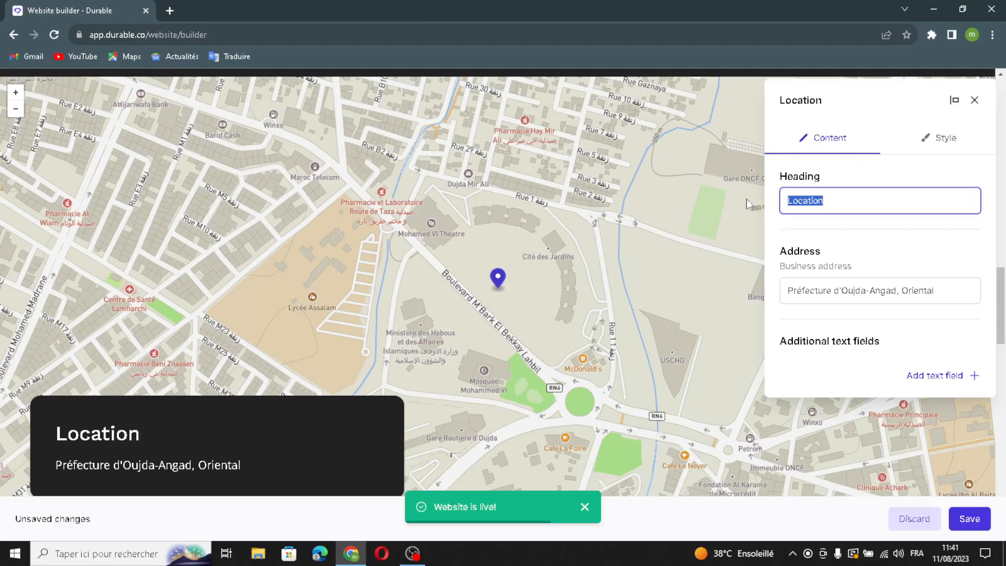
{"action": "left_click_drag", "start_coordinate": [801, 208], "coordinate": [763, 197]}
{"action": "left_click", "coordinate": [841, 201]}
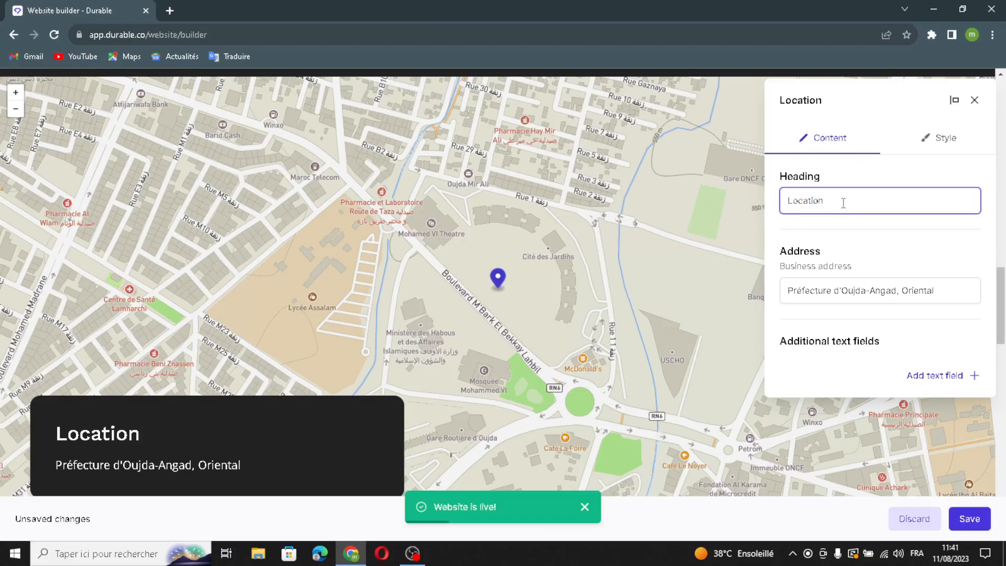
{"action": "left_click_drag", "start_coordinate": [846, 202], "coordinate": [789, 206]}
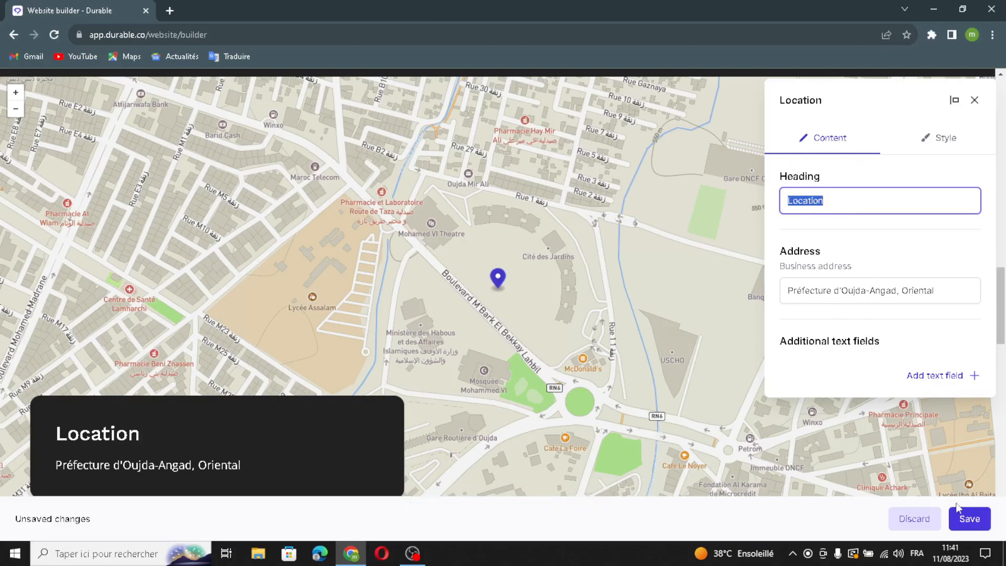
Close the Location settings and try to save the pending website changes.
{"action": "left_click", "coordinate": [971, 528]}
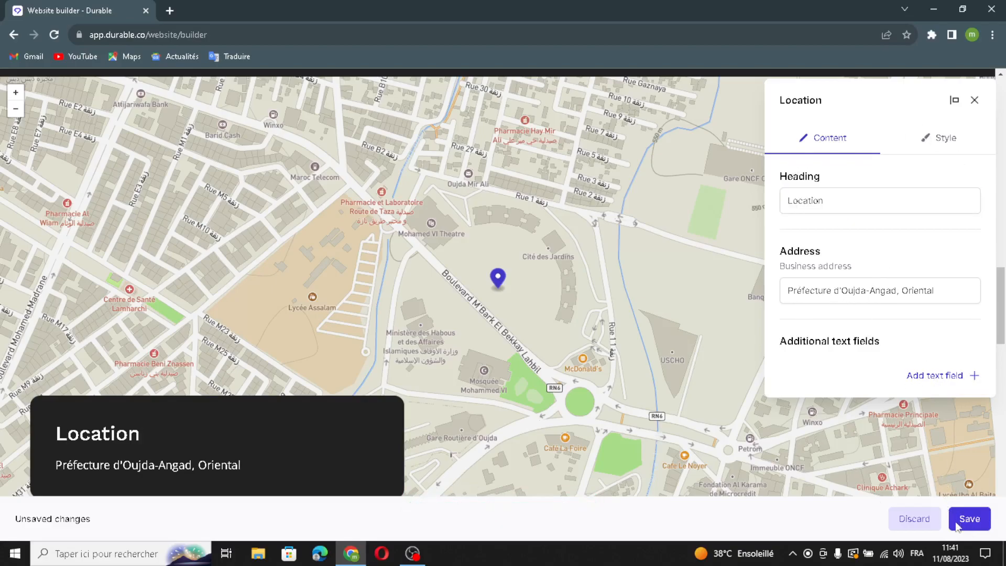
{"action": "left_click", "coordinate": [975, 101]}
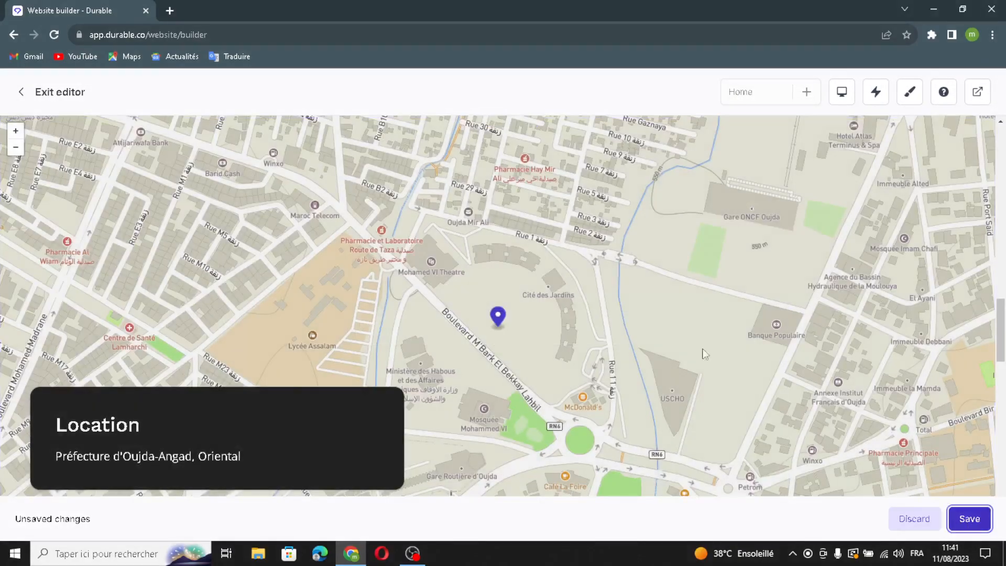
{"action": "left_click", "coordinate": [964, 517]}
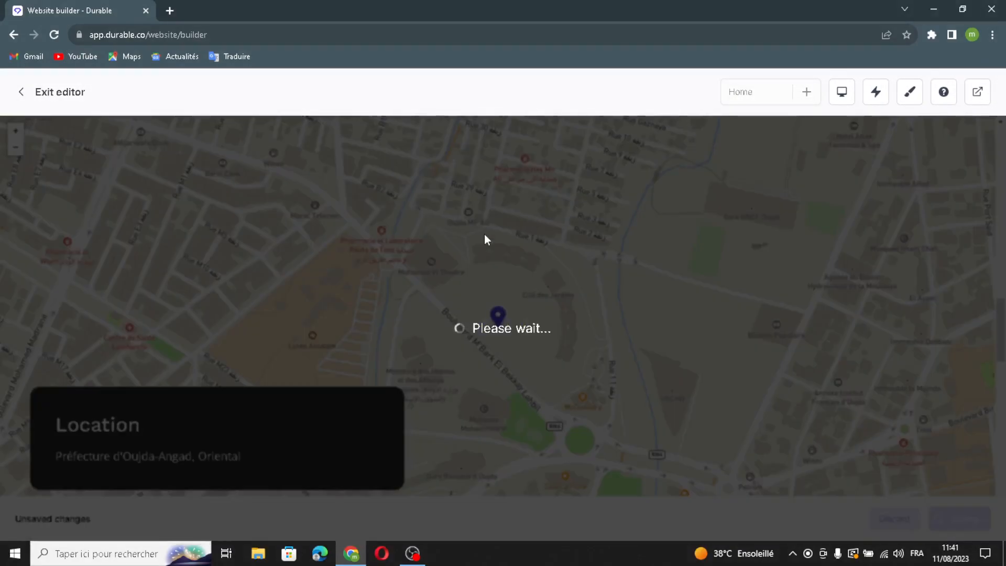
Open the "About dog food store" text and image section for editing and regenerate its text content.
{"action": "scroll", "coordinate": [532, 310], "scroll_direction": "down", "scroll_amount": 7}
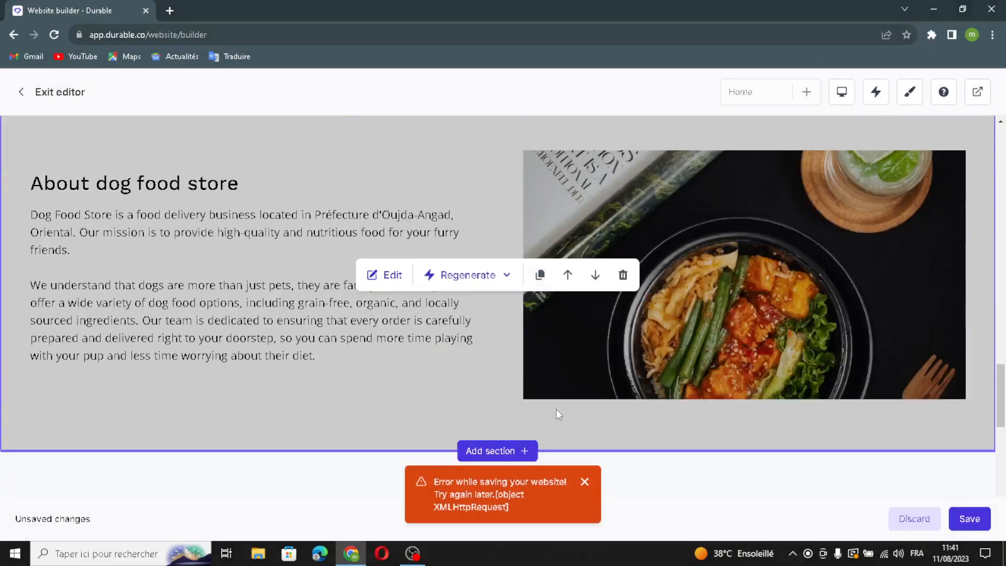
{"action": "scroll", "coordinate": [260, 180], "scroll_direction": "up", "scroll_amount": 2}
{"action": "scroll", "coordinate": [225, 308], "scroll_direction": "down", "scroll_amount": 2}
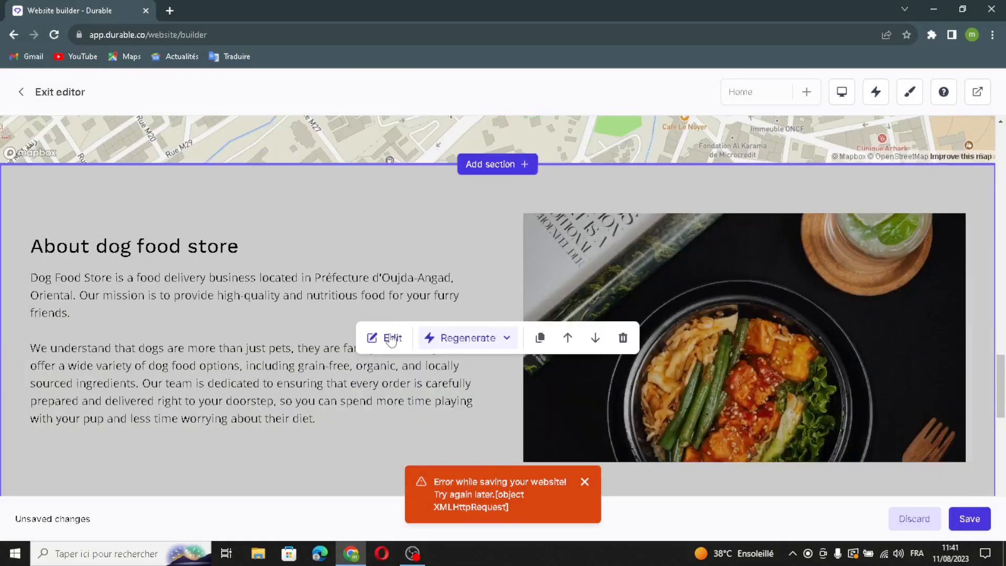
{"action": "left_click", "coordinate": [384, 275]}
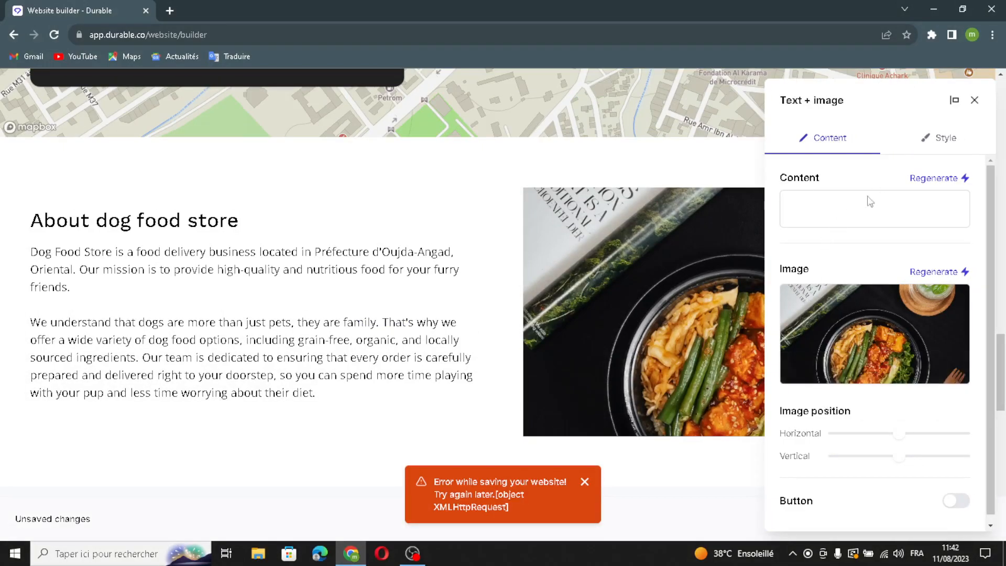
{"action": "left_click", "coordinate": [935, 179]}
{"action": "scroll", "coordinate": [863, 326], "scroll_direction": "down", "scroll_amount": 1}
{"action": "scroll", "coordinate": [843, 271], "scroll_direction": "up", "scroll_amount": 1}
{"action": "left_click", "coordinate": [932, 178]}
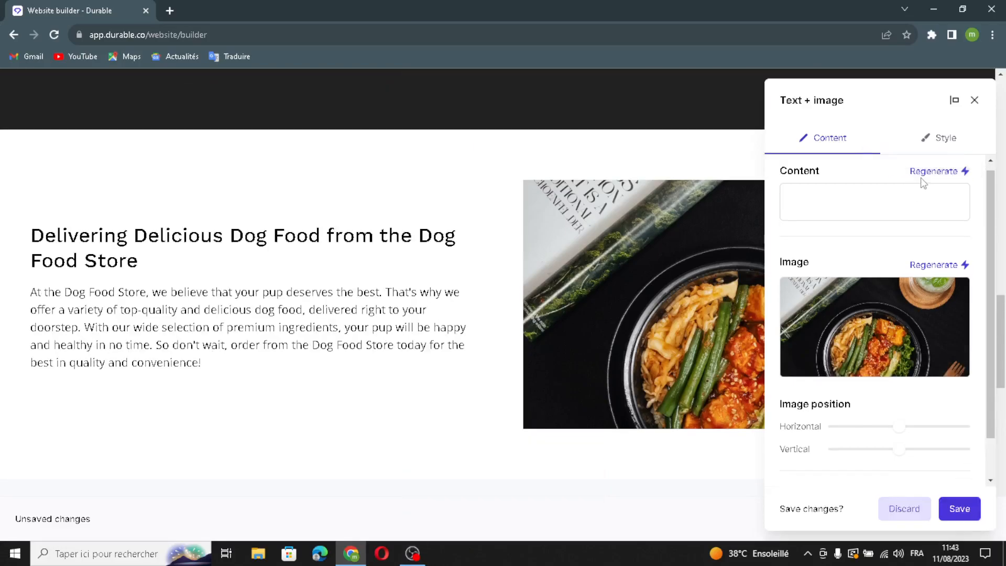
{"action": "left_click", "coordinate": [929, 178]}
Regenerate the image of the text and image section.
{"action": "scroll", "coordinate": [889, 267], "scroll_direction": "down", "scroll_amount": 1}
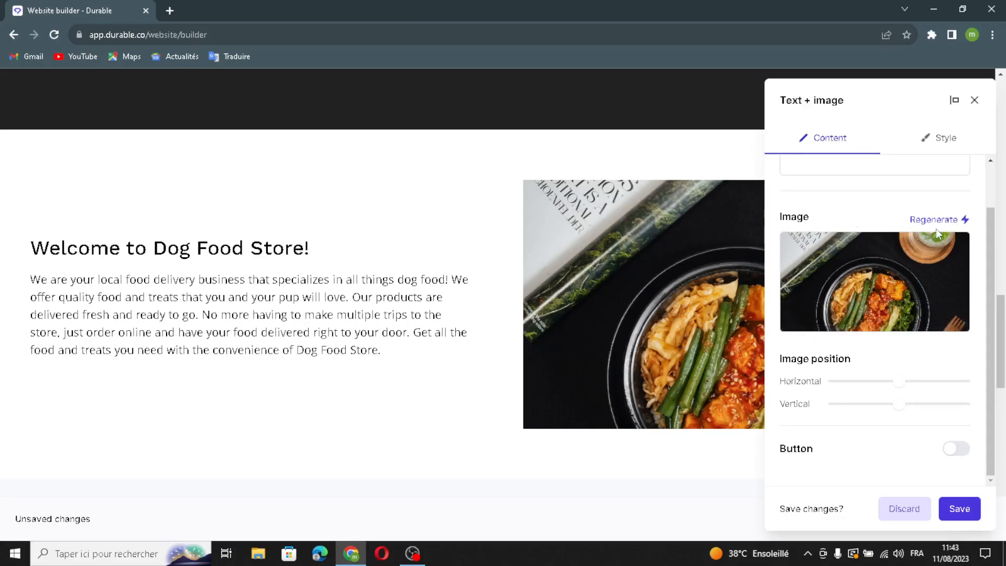
{"action": "scroll", "coordinate": [818, 328], "scroll_direction": "up", "scroll_amount": 1}
{"action": "left_click", "coordinate": [933, 271]}
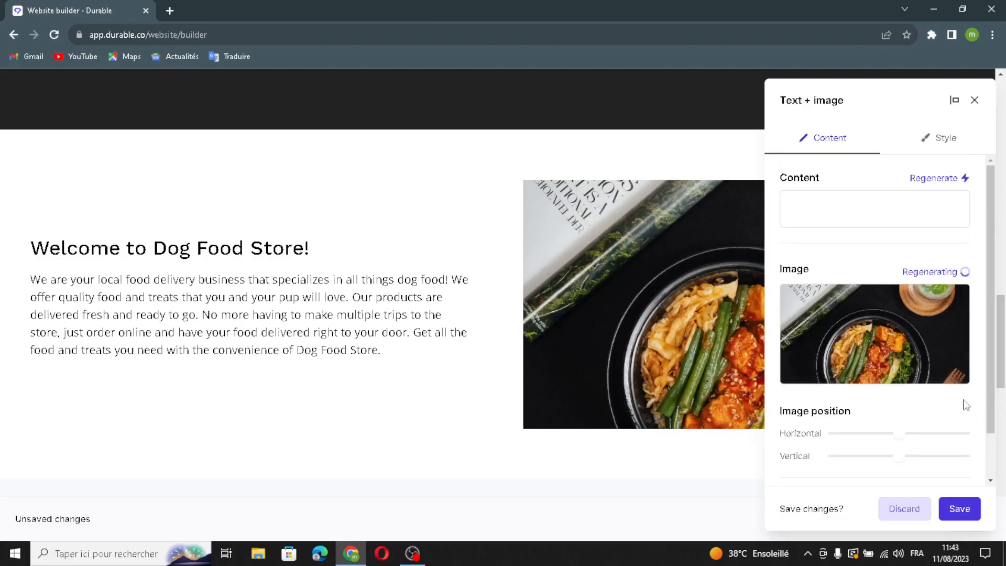
Enable a button in the text and image section and label it "buy".
{"action": "scroll", "coordinate": [940, 341], "scroll_direction": "down", "scroll_amount": 1}
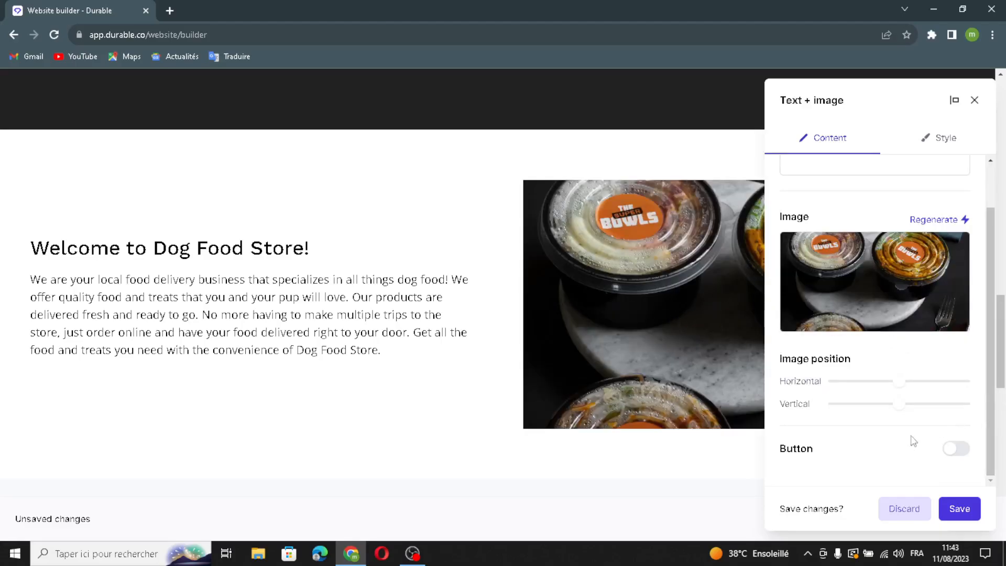
{"action": "left_click", "coordinate": [955, 448]}
{"action": "left_click", "coordinate": [946, 451]}
{"action": "scroll", "coordinate": [822, 406], "scroll_direction": "down", "scroll_amount": 2}
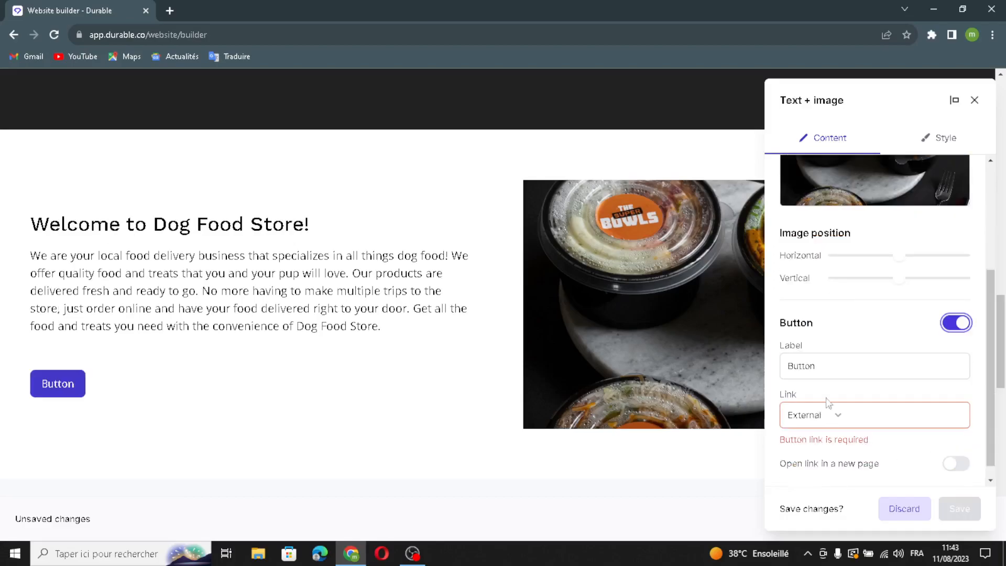
{"action": "left_click", "coordinate": [858, 369]}
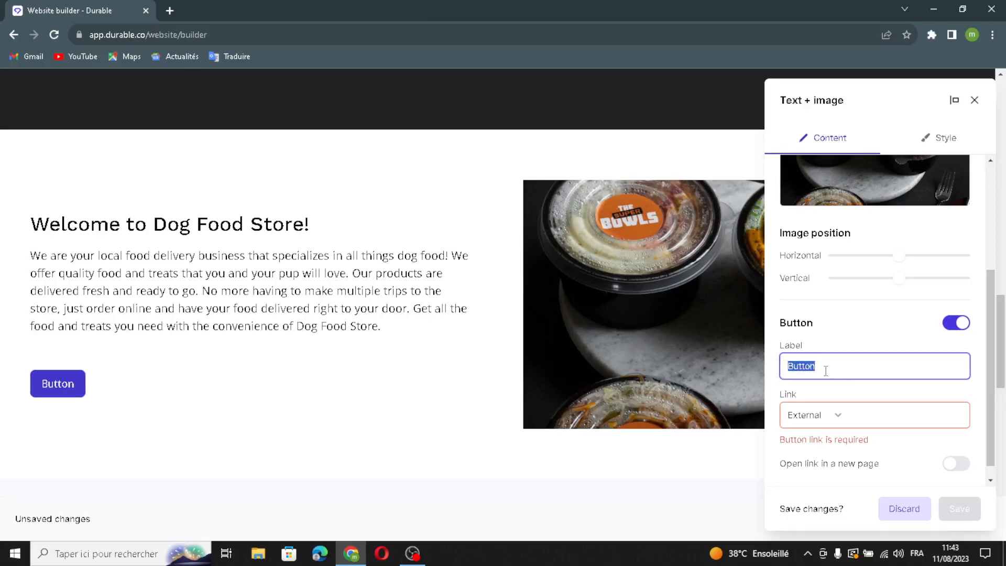
{"action": "mouse_move", "coordinate": [826, 369]}
{"action": "left_mouse_down"}
{"action": "mouse_move", "coordinate": [804, 367]}
{"action": "mouse_move", "coordinate": [826, 365]}
{"action": "left_mouse_up"}
{"action": "type", "text": "buy"}
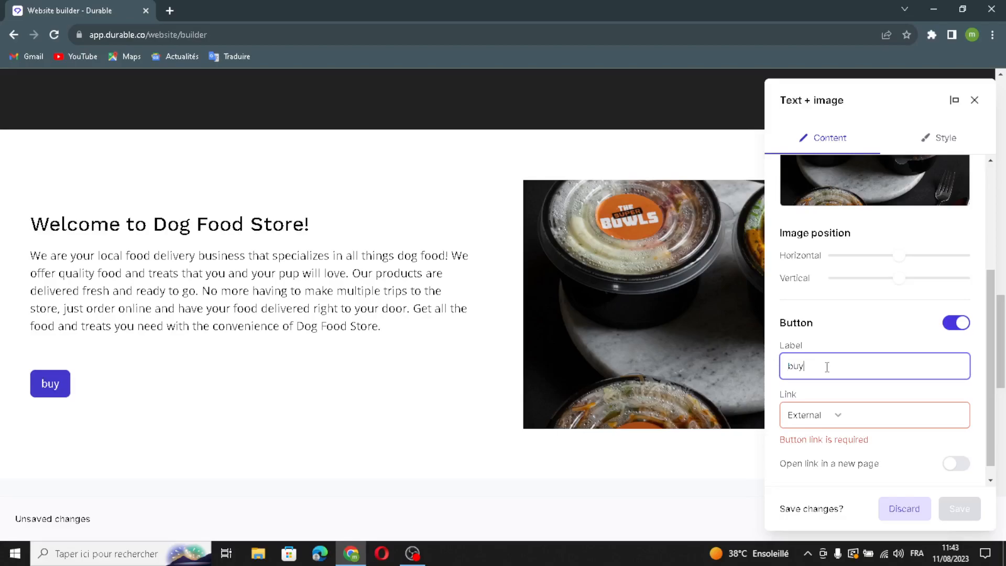
Try the button's link and open-in-new-page options, then close the text and image section and apply its changes.
{"action": "left_click", "coordinate": [865, 415]}
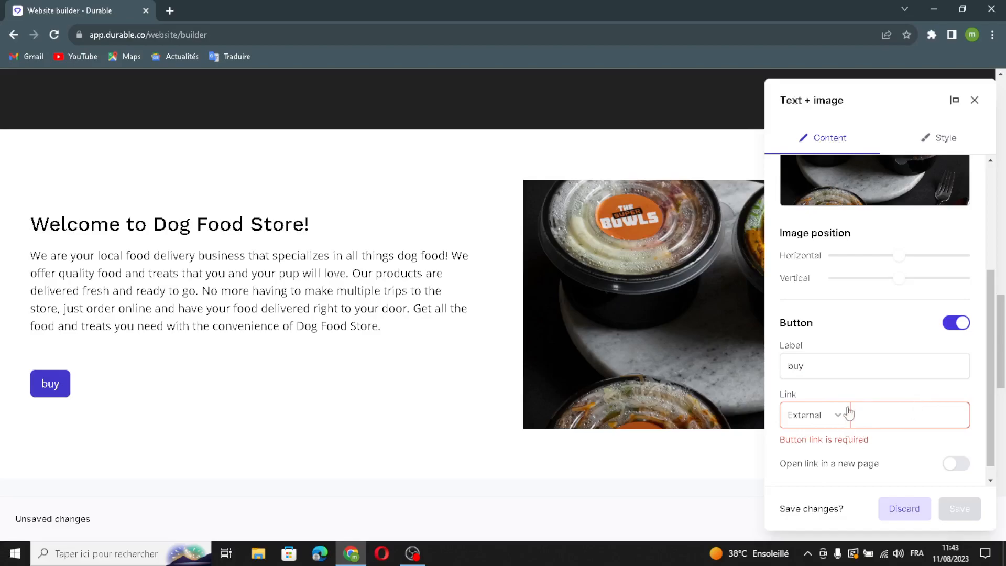
{"action": "scroll", "coordinate": [892, 460], "scroll_direction": "down", "scroll_amount": 1}
{"action": "left_click", "coordinate": [946, 447]}
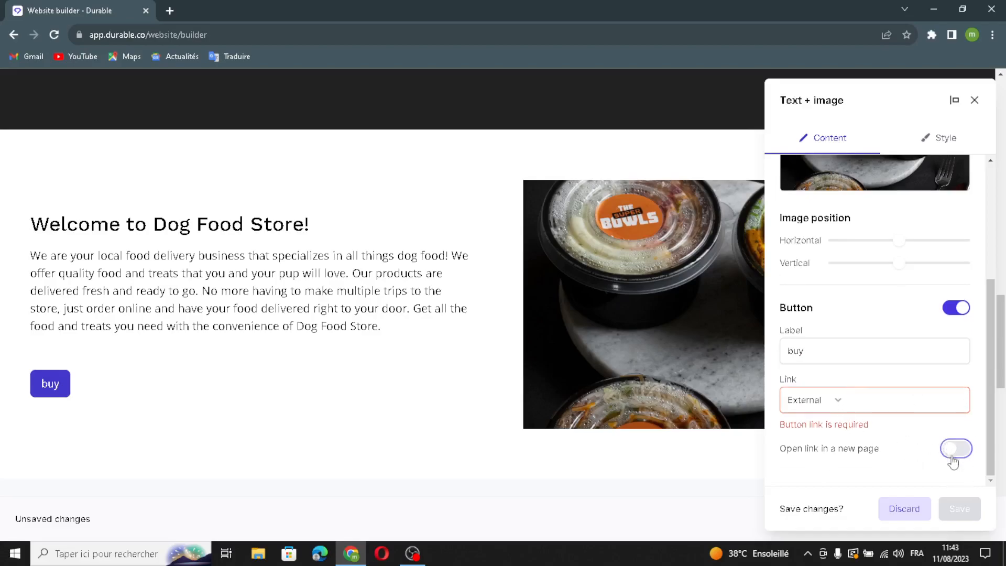
{"action": "left_click", "coordinate": [951, 449]}
{"action": "left_click", "coordinate": [973, 99]}
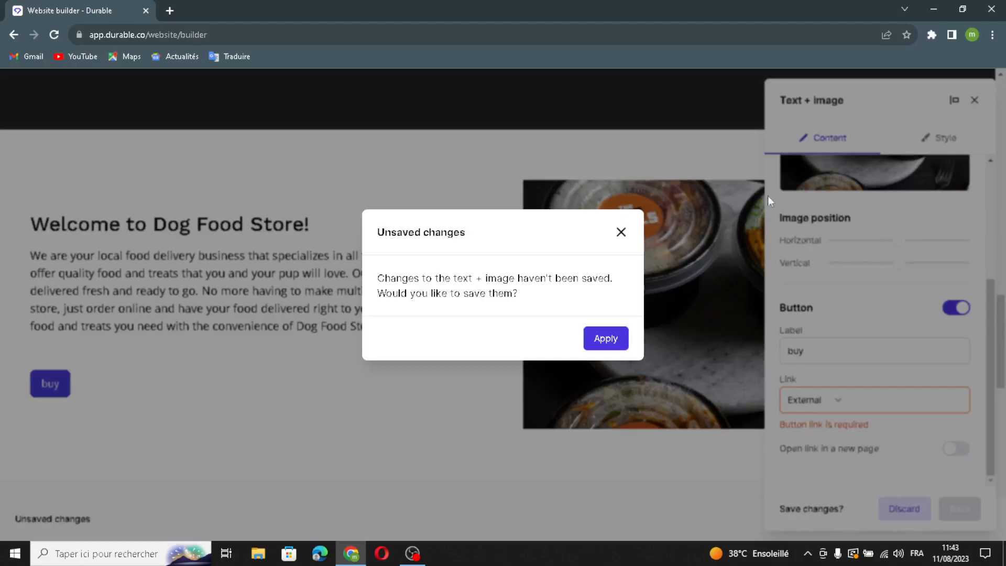
{"action": "left_click", "coordinate": [617, 335]}
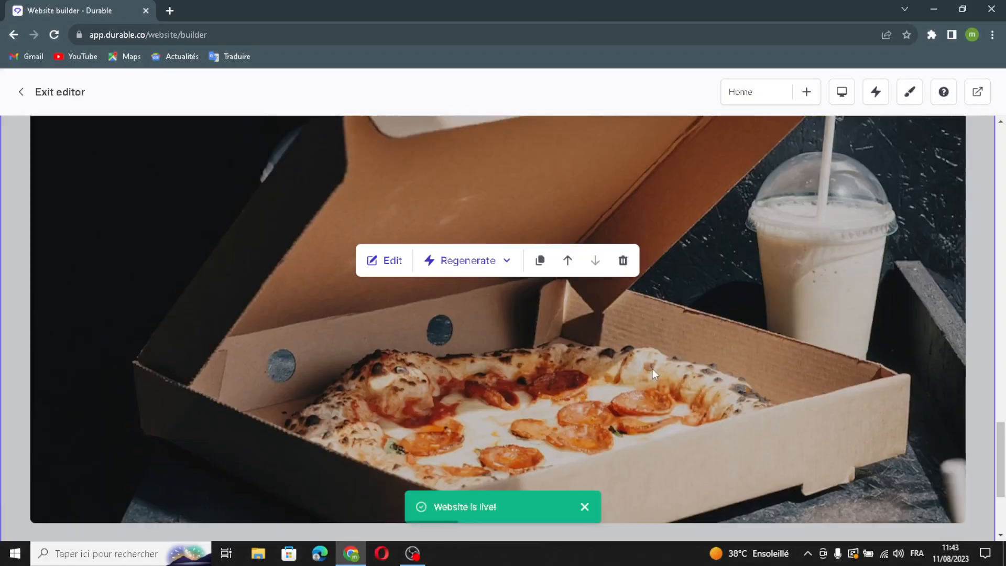
Regenerate the picture in the pizza box image section and save the section.
{"action": "left_click", "coordinate": [380, 261]}
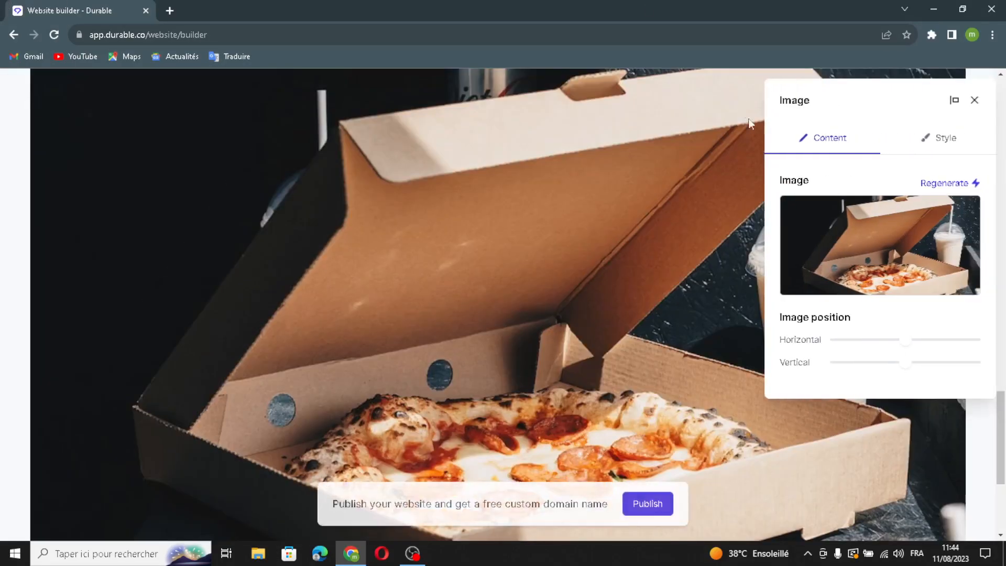
{"action": "left_click", "coordinate": [927, 185]}
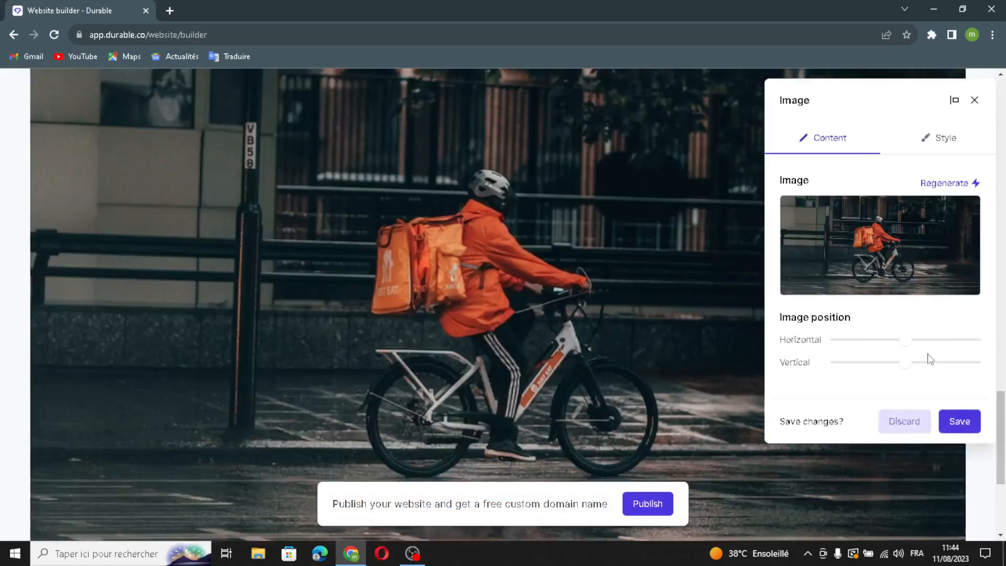
{"action": "left_click", "coordinate": [962, 426]}
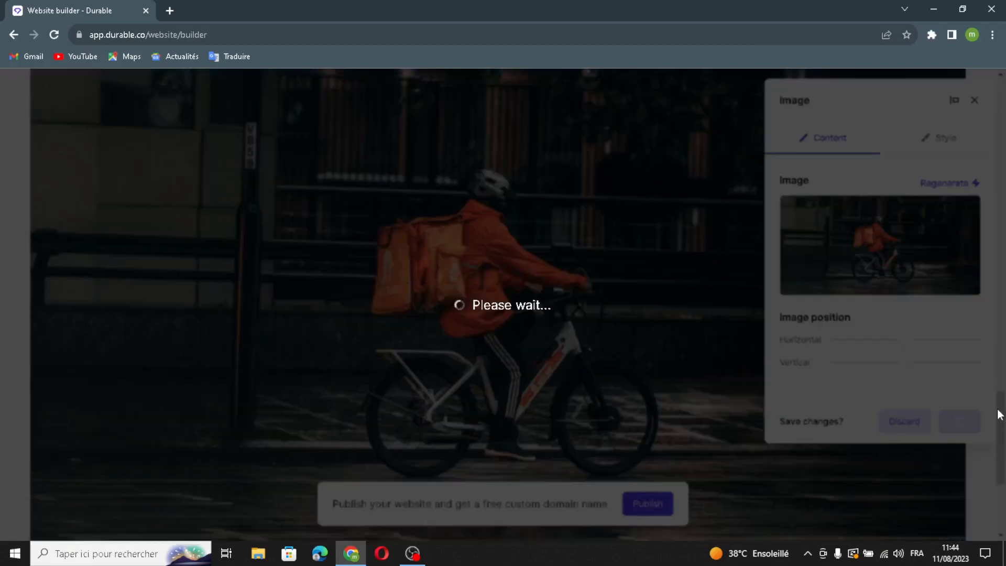
Open the footer section for editing and try its business name, logo and additional details options.
{"action": "scroll", "coordinate": [651, 472], "scroll_direction": "down", "scroll_amount": 5}
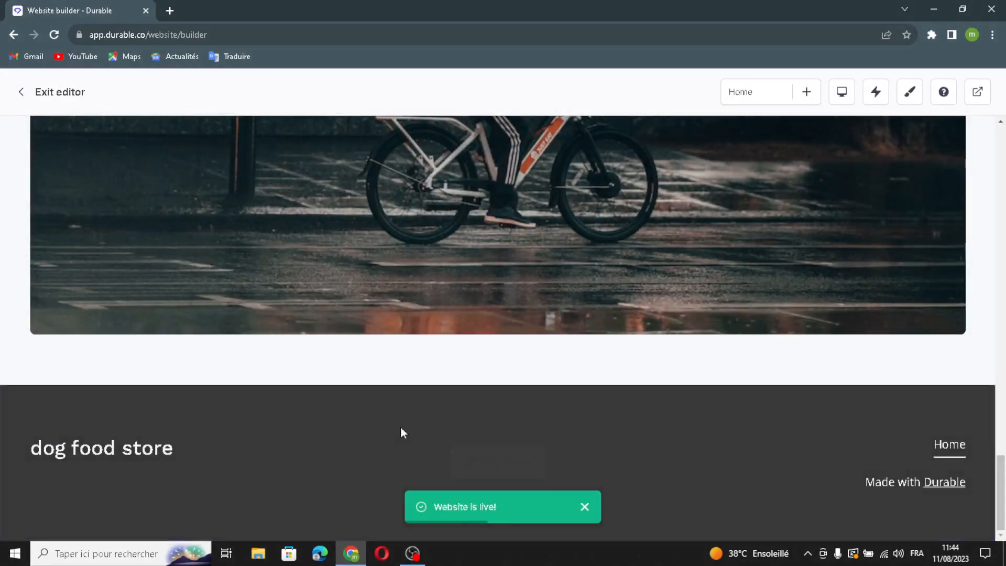
{"action": "left_click", "coordinate": [501, 462]}
{"action": "left_click_drag", "start_coordinate": [882, 273], "coordinate": [869, 294]}
{"action": "left_click", "coordinate": [967, 320]}
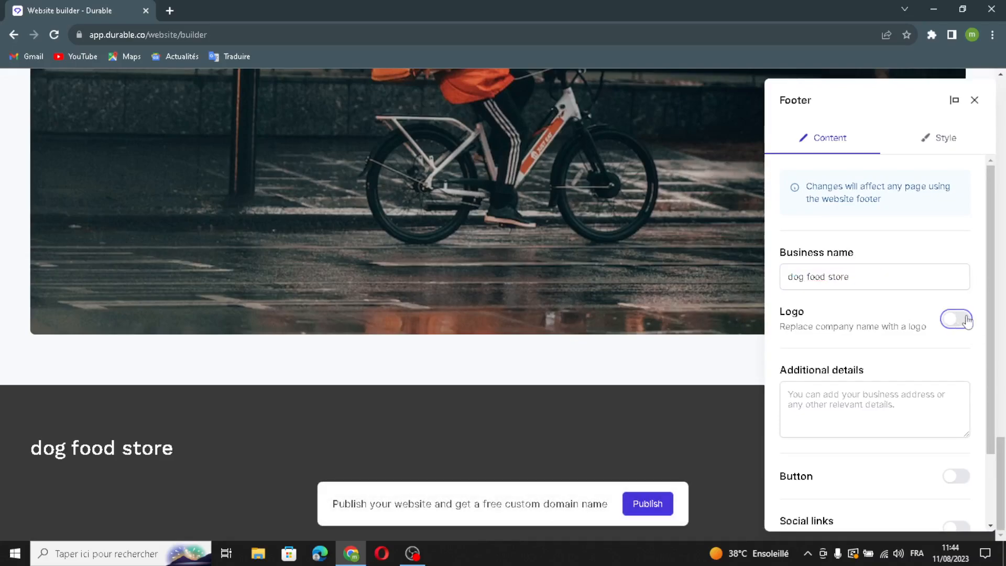
{"action": "scroll", "coordinate": [908, 388], "scroll_direction": "down", "scroll_amount": 2}
{"action": "left_click", "coordinate": [788, 330]}
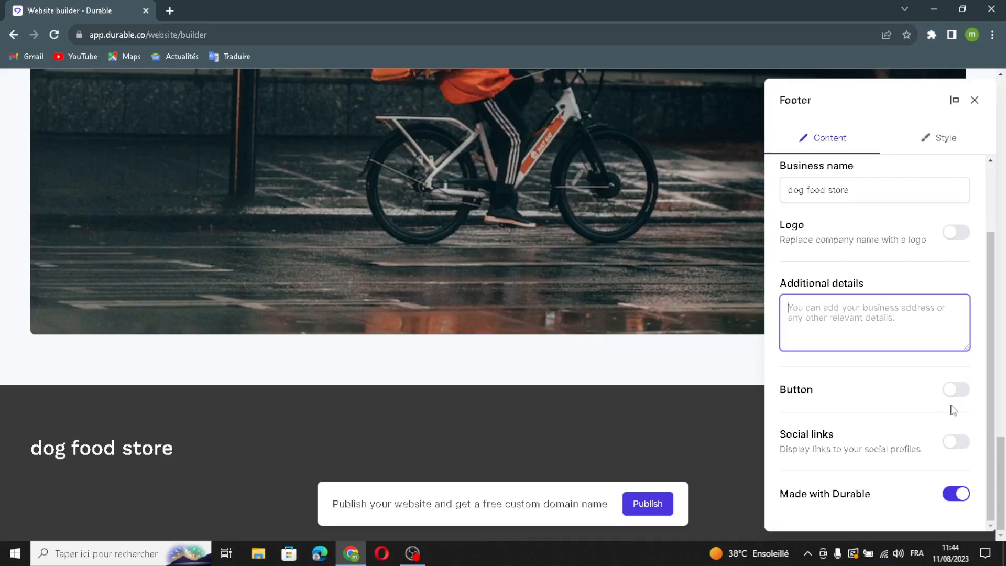
Enable a button in the footer and look at its label and external link fields.
{"action": "left_click", "coordinate": [955, 388]}
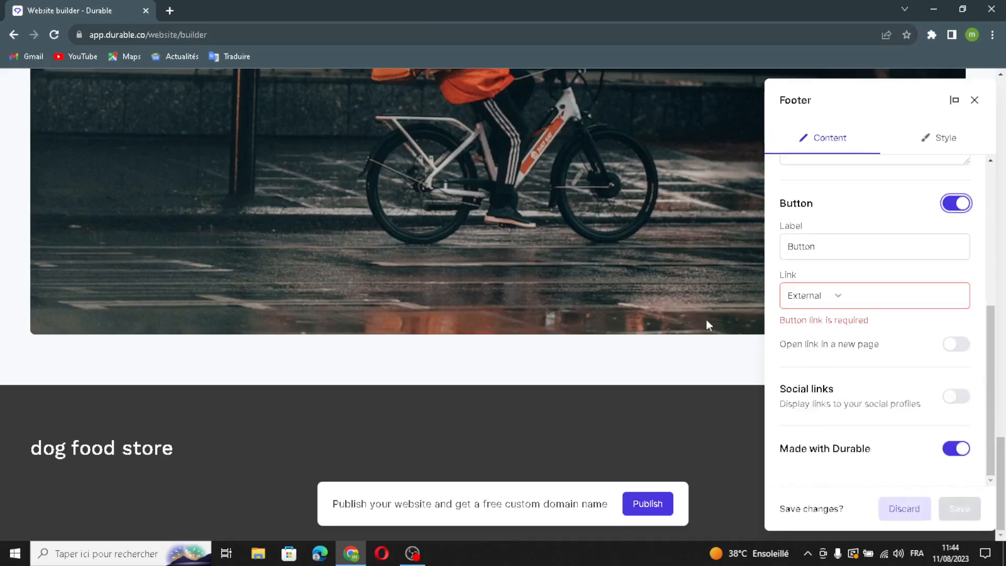
{"action": "double_click", "coordinate": [839, 255]}
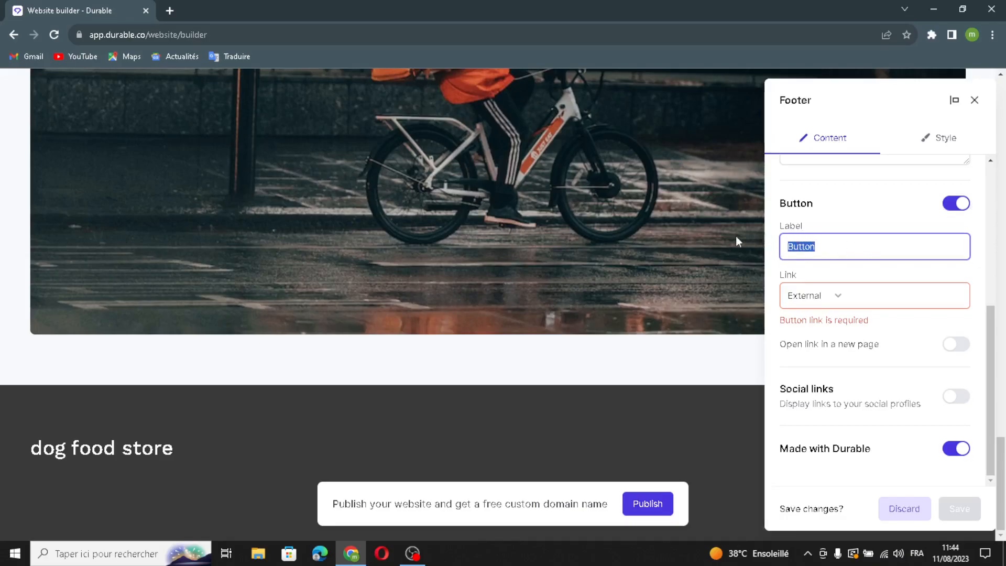
{"action": "left_click", "coordinate": [859, 298]}
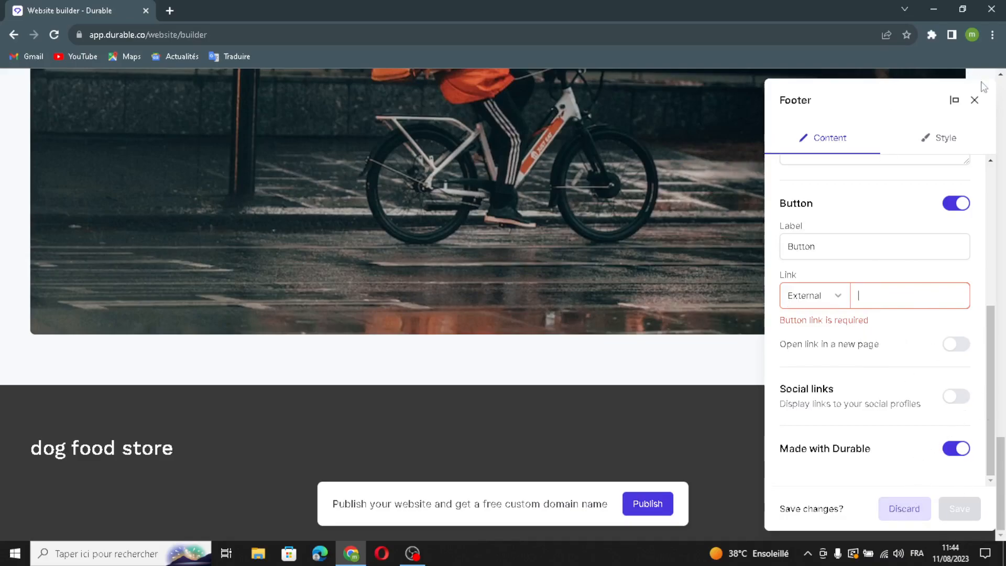
Close the footer settings, applying the changes, then publish the website and dismiss the notification.
{"action": "left_click", "coordinate": [974, 100]}
{"action": "left_click", "coordinate": [605, 338]}
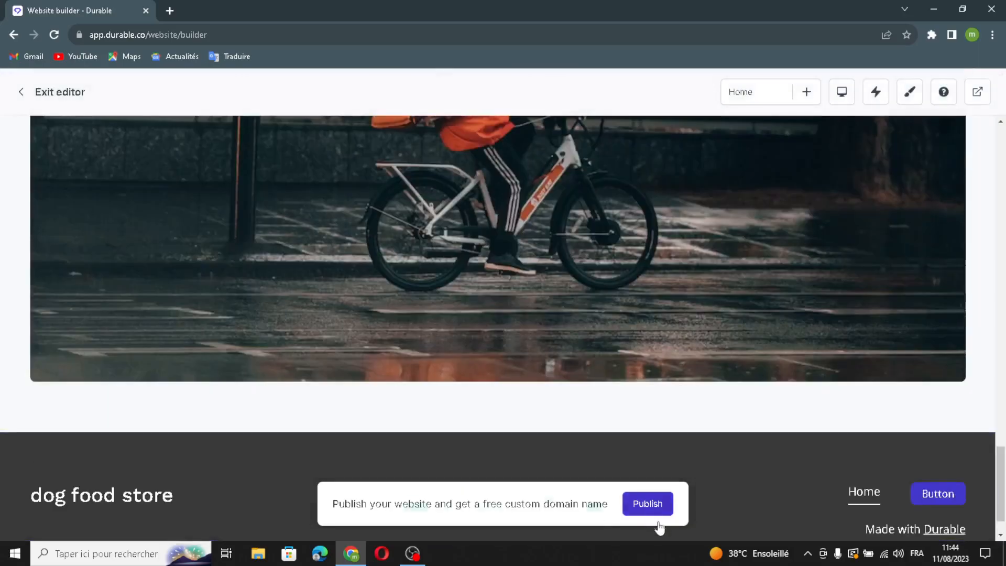
{"action": "left_click", "coordinate": [628, 504]}
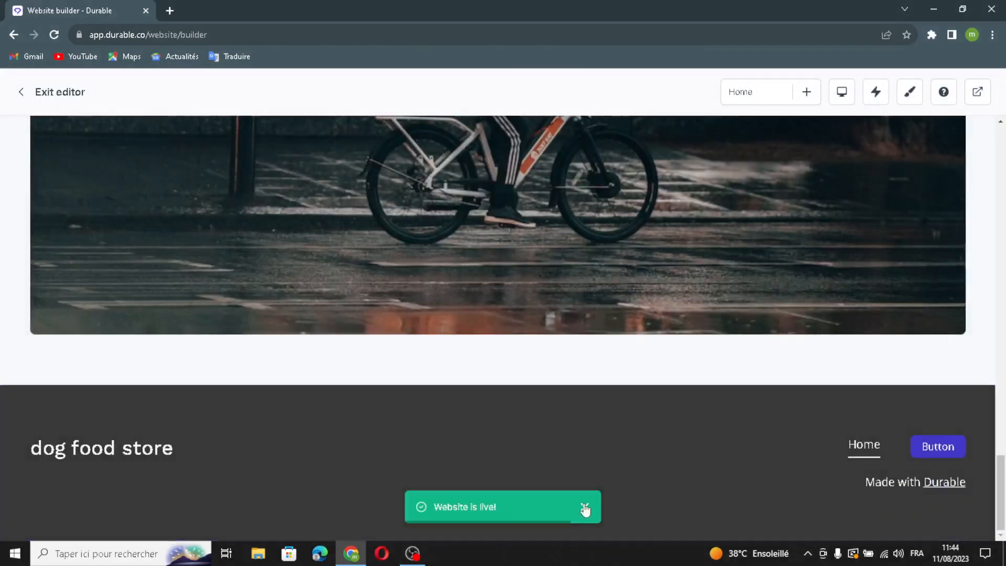
{"action": "left_click", "coordinate": [584, 507]}
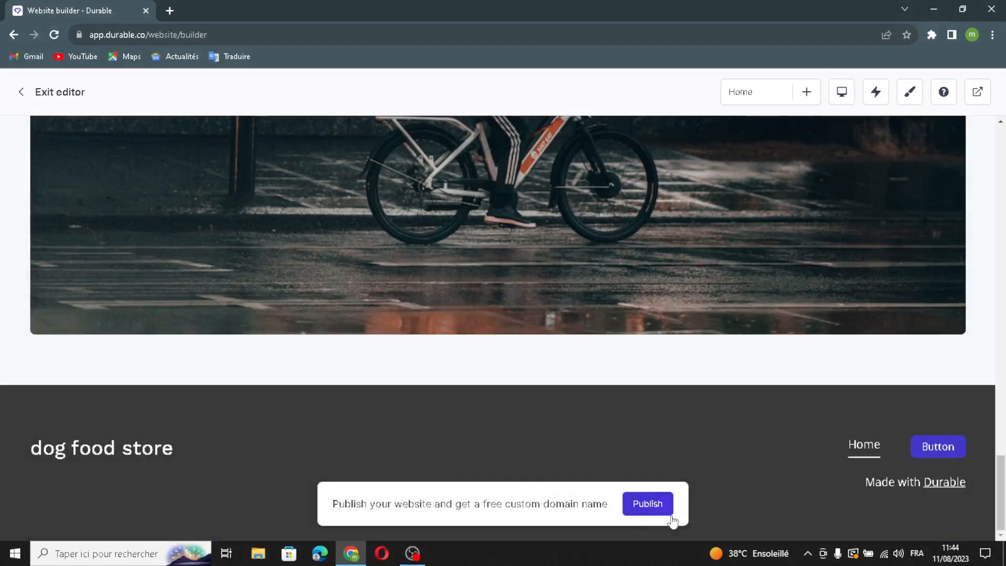
Review the finished home page from the footer up to the banner and gallery sections.
{"action": "scroll", "coordinate": [733, 343], "scroll_direction": "up", "scroll_amount": 5}
{"action": "scroll", "coordinate": [733, 345], "scroll_direction": "up", "scroll_amount": 10}
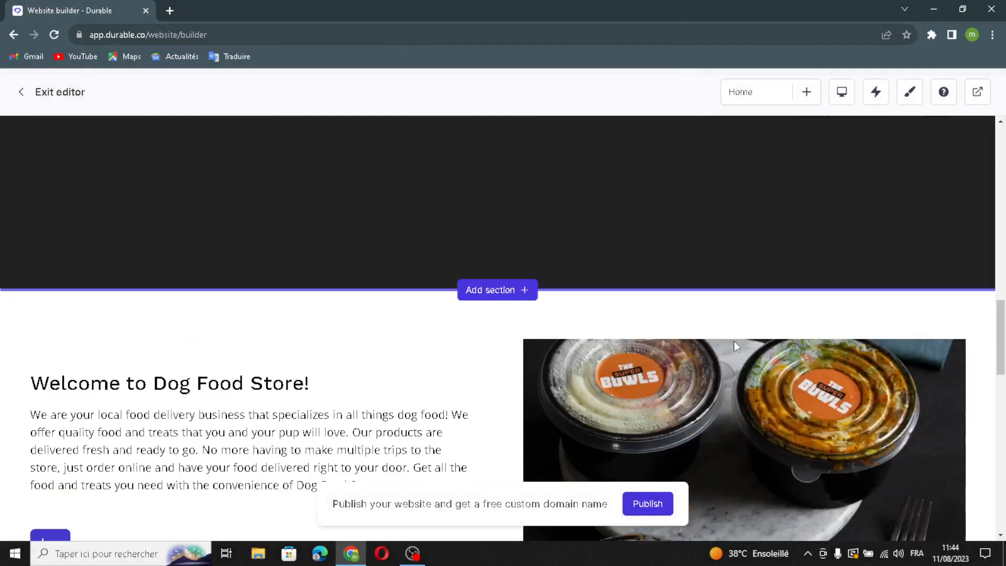
{"action": "scroll", "coordinate": [734, 346], "scroll_direction": "up", "scroll_amount": 4}
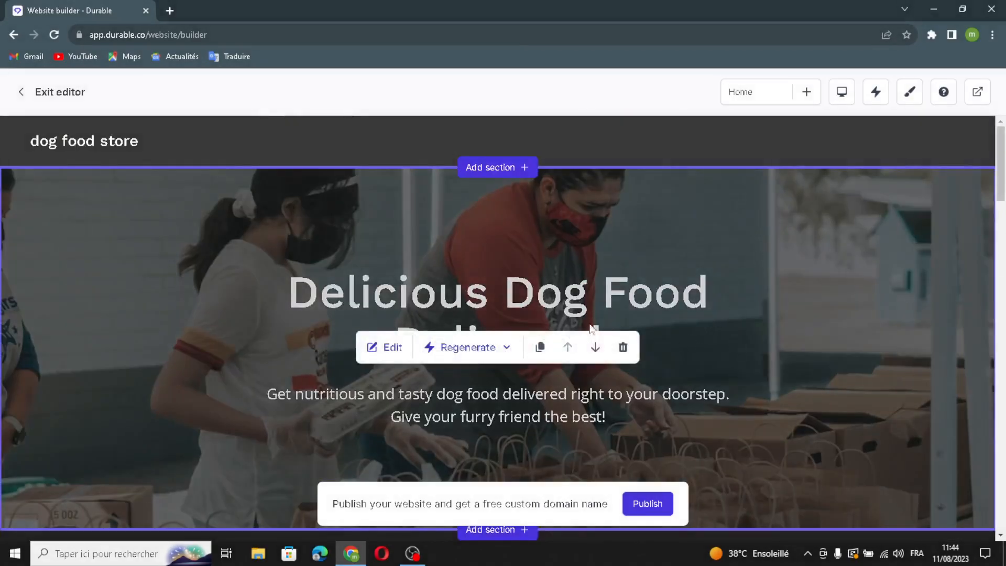
{"action": "scroll", "coordinate": [710, 303], "scroll_direction": "down", "scroll_amount": 6}
{"action": "left_click", "coordinate": [412, 553]}
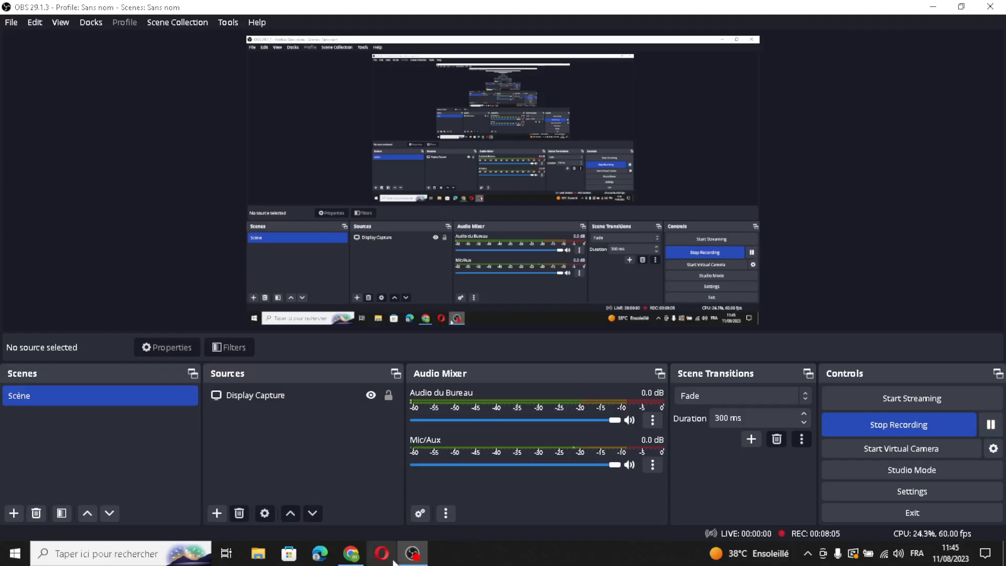
{"action": "left_click", "coordinate": [351, 553]}
{"action": "scroll", "coordinate": [486, 289], "scroll_direction": "up", "scroll_amount": 5}
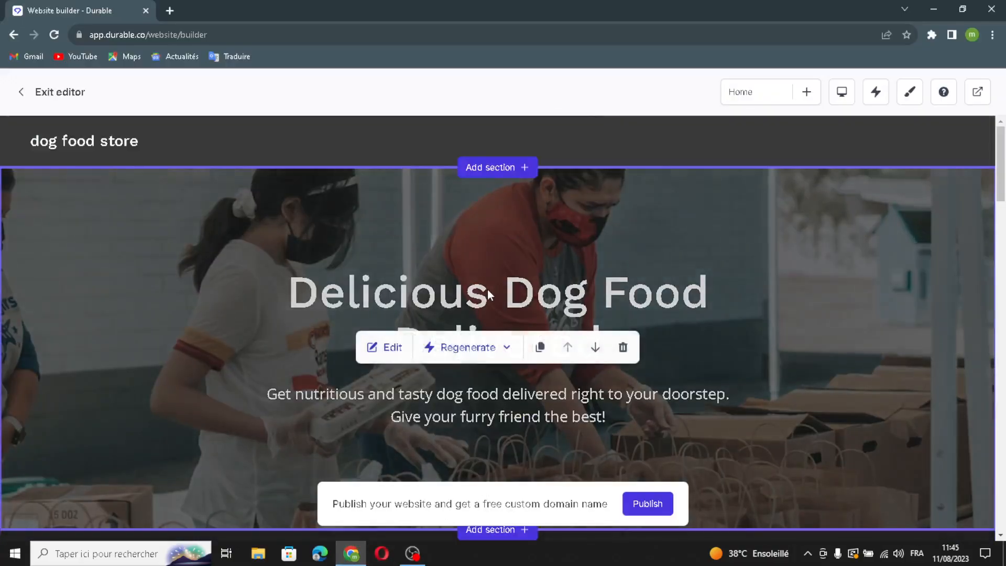
{"action": "scroll", "coordinate": [605, 380], "scroll_direction": "down", "scroll_amount": 6}
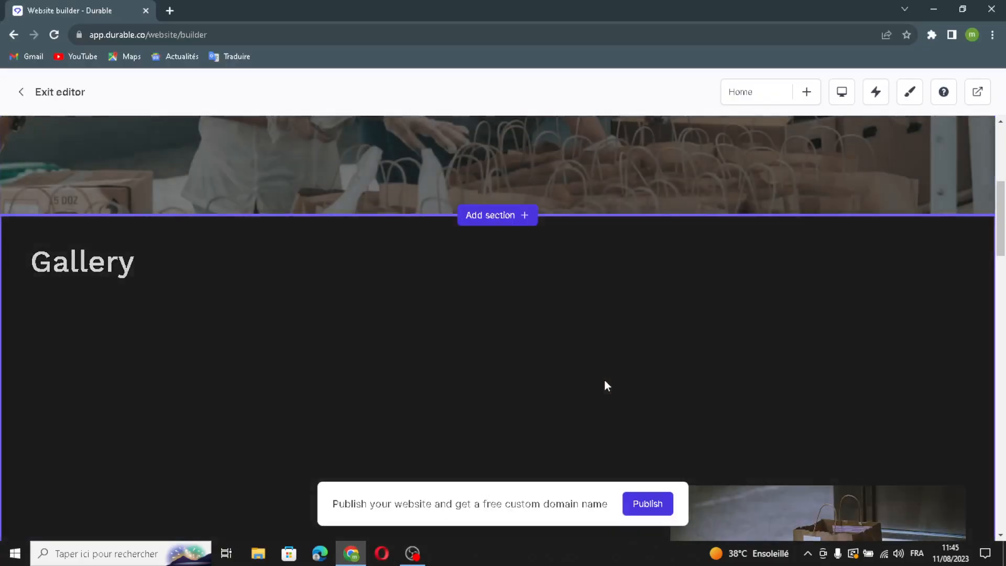